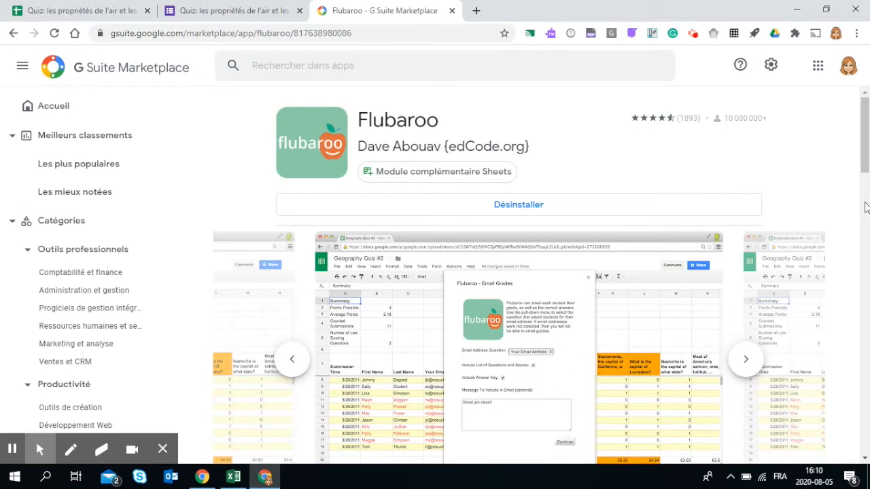
- Switch to the quiz form in the editor and scroll through its questions to review them
click(222, 9)
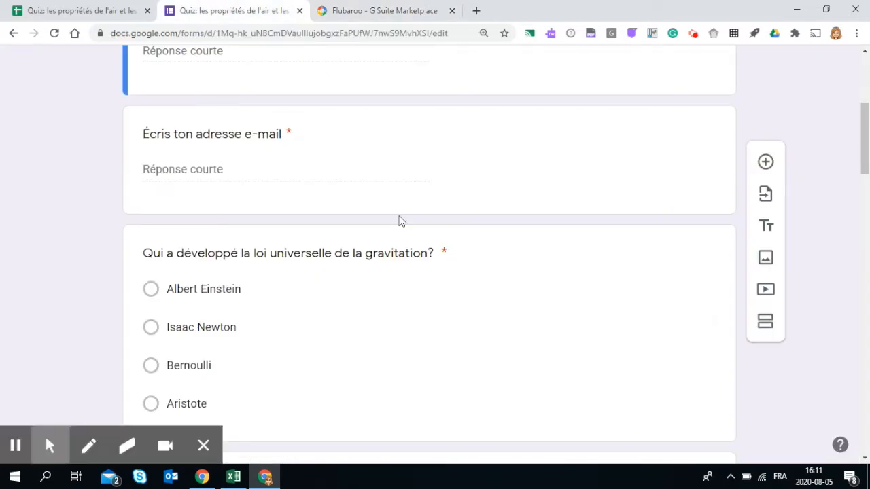
click(61, 11)
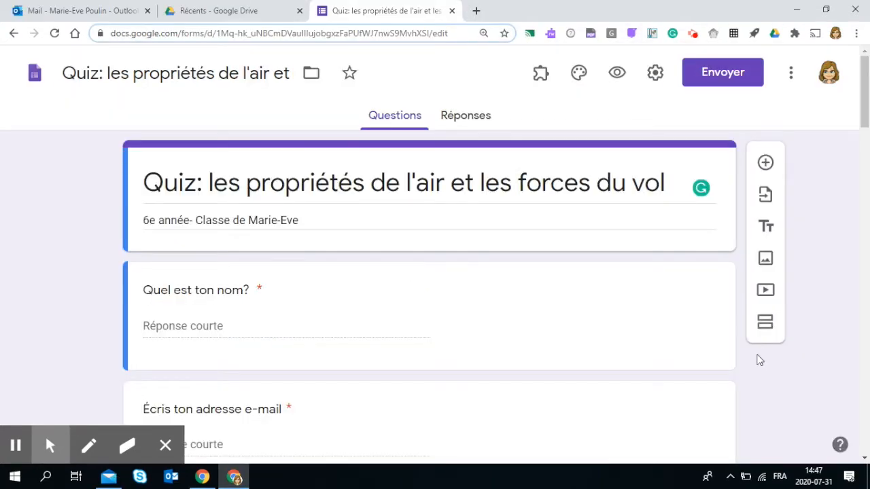
scroll(586, 322, down, 4)
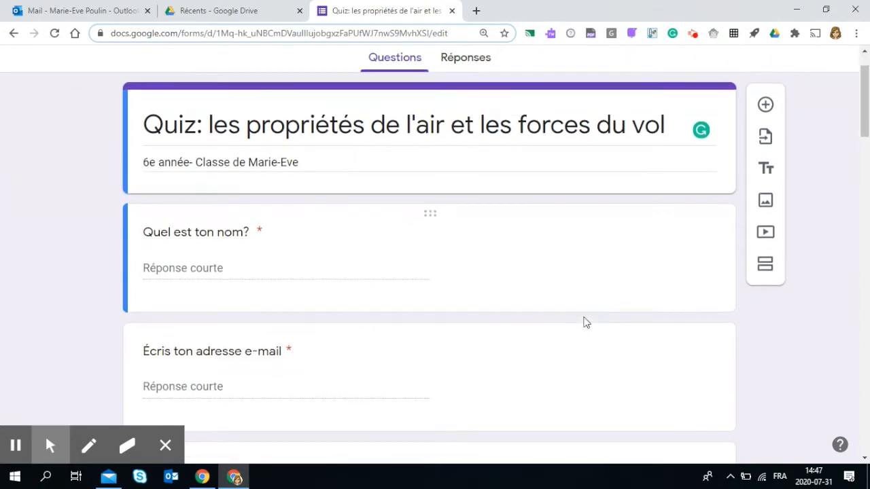
scroll(586, 323, down, 8)
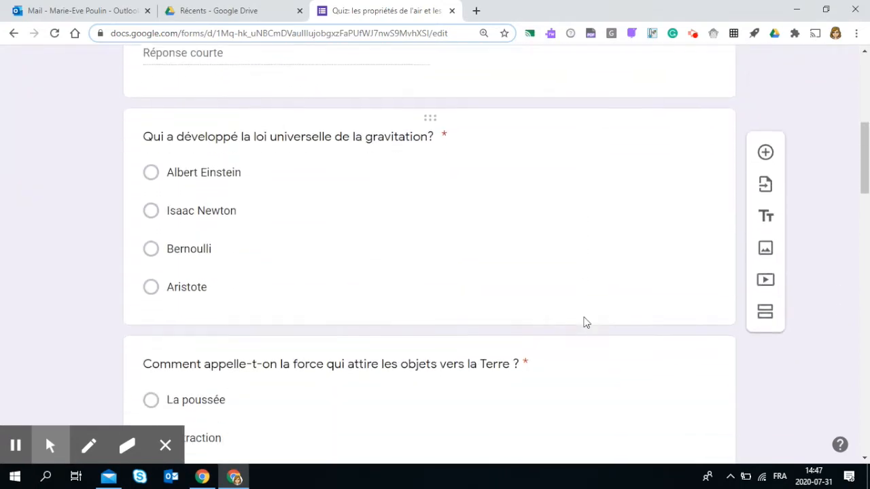
scroll(586, 322, down, 12)
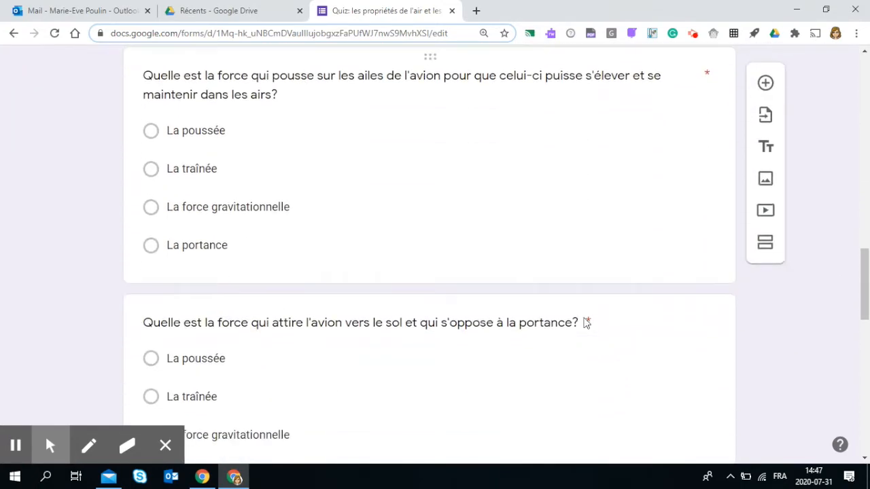
scroll(586, 322, down, 6)
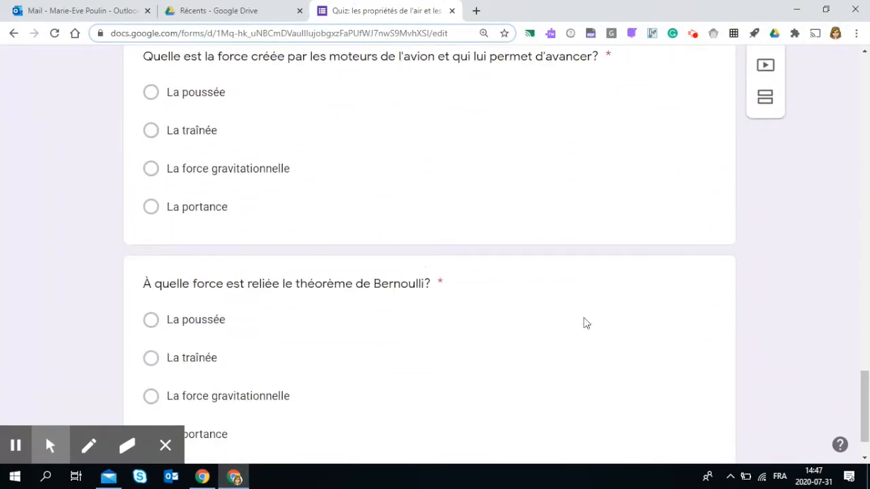
scroll(586, 322, up, 6)
scroll(584, 323, up, 20)
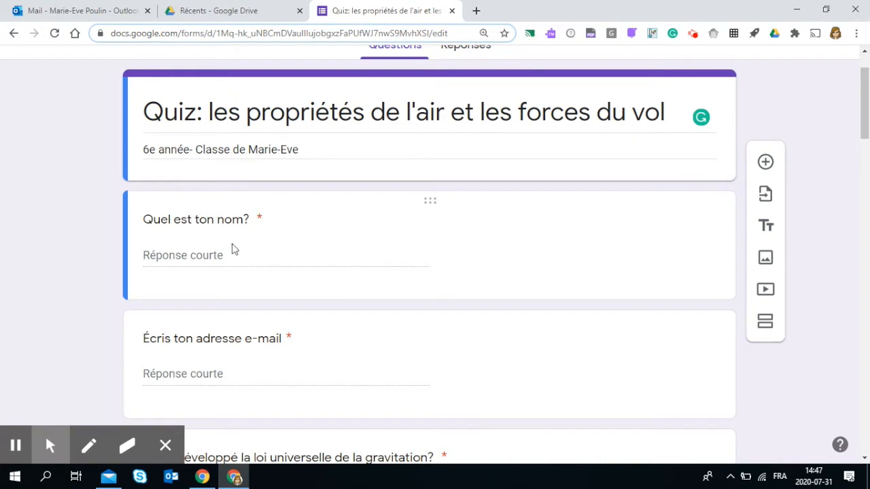
scroll(231, 248, down, 1)
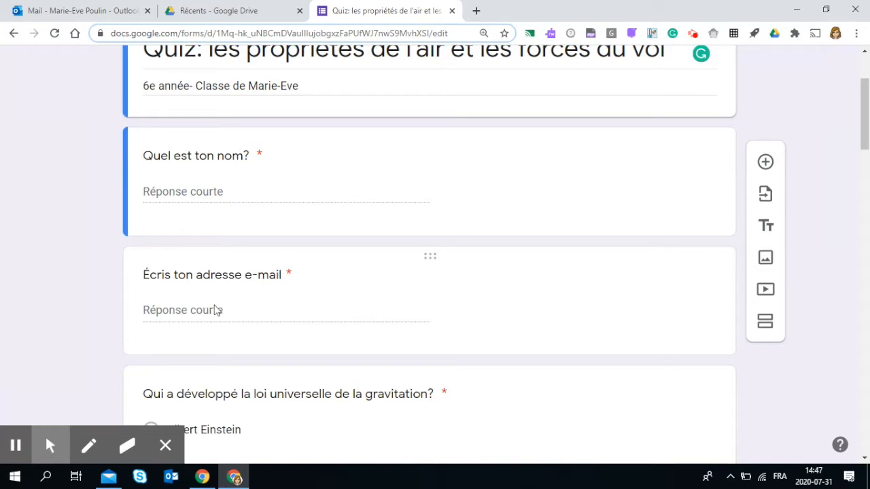
scroll(215, 310, up, 2)
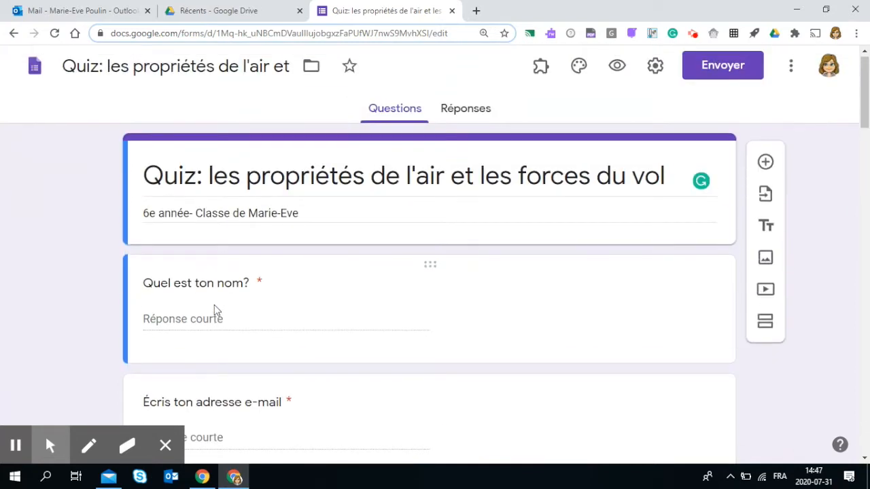
- Open the preview of the quiz form as a respondent would see it
click(215, 321)
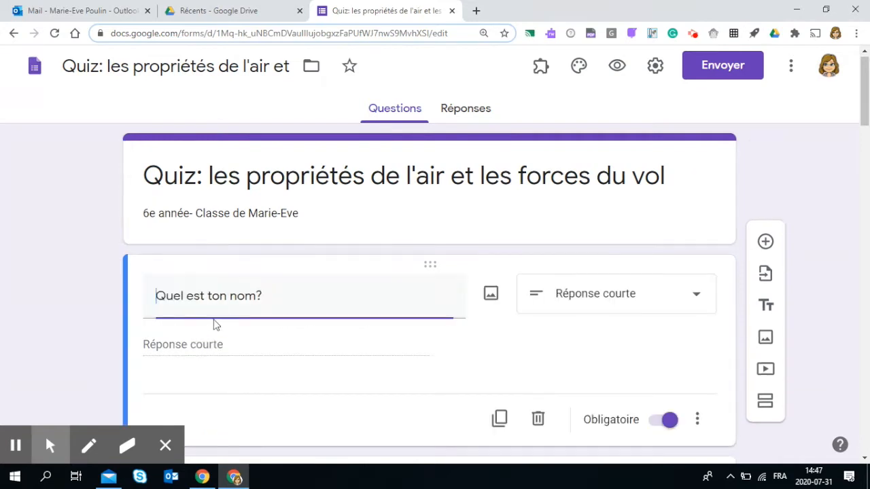
click(212, 345)
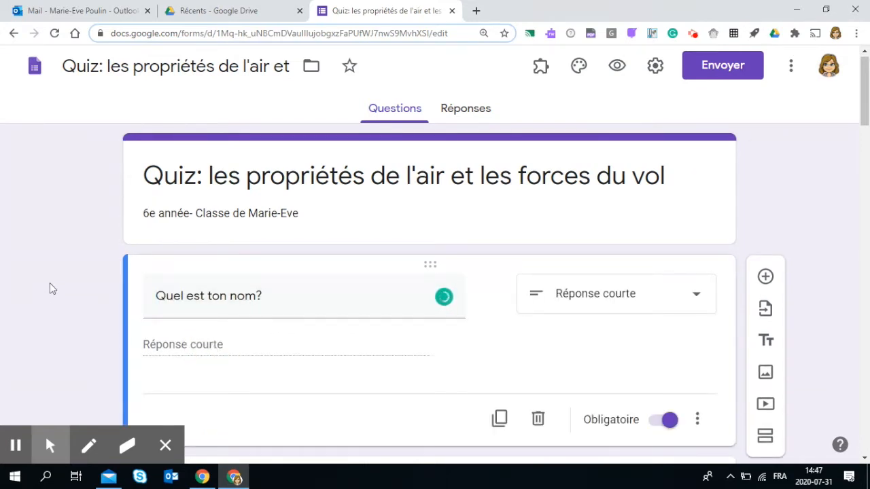
click(57, 246)
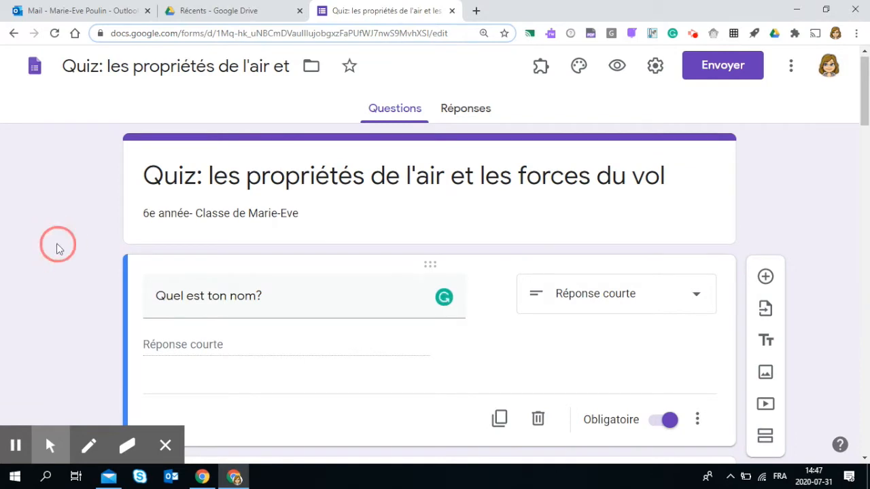
click(620, 68)
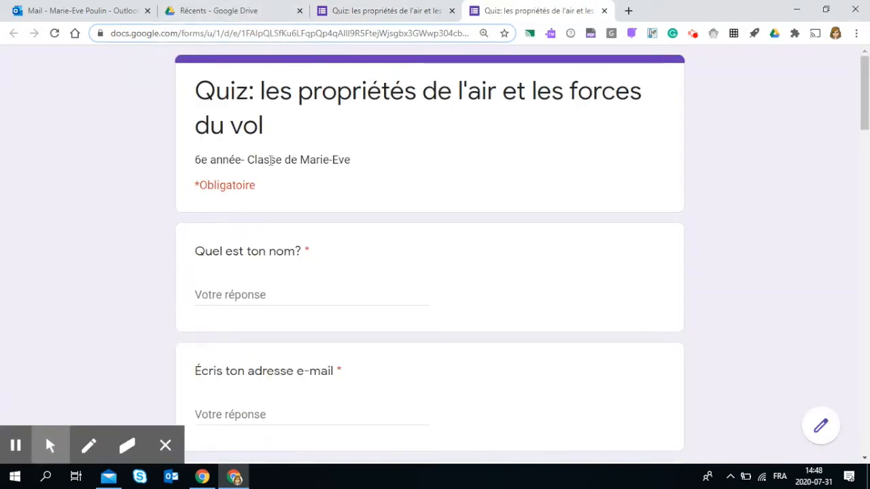
- Answer the name question in the preview with Corrigé
click(258, 297)
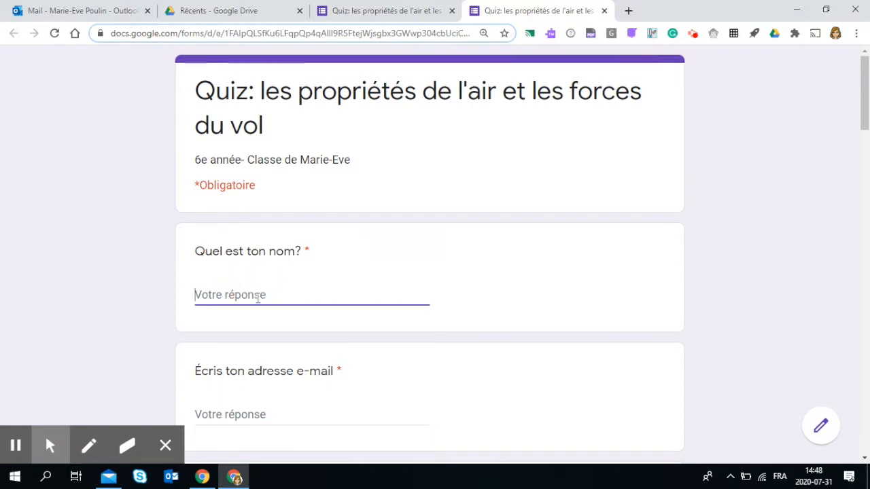
text(Corrigé)
- Fill in the teacher's e-mail address in the e-mail question
scroll(262, 316, down, 2)
click(315, 286)
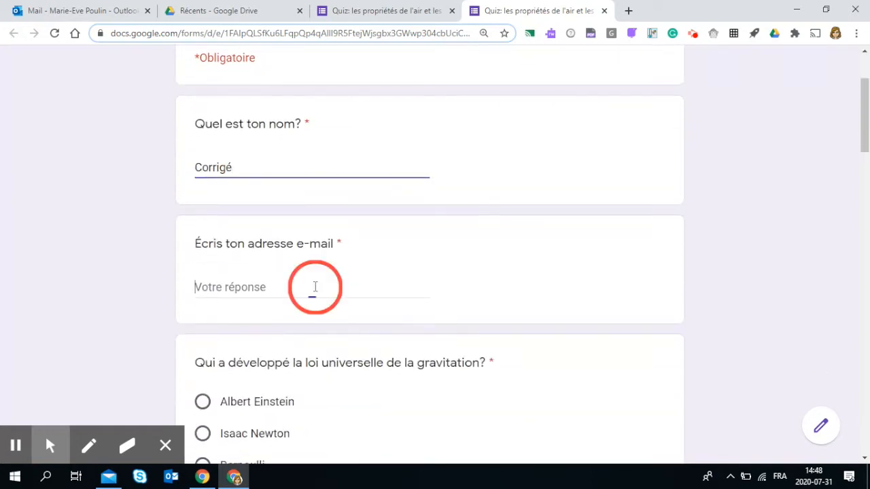
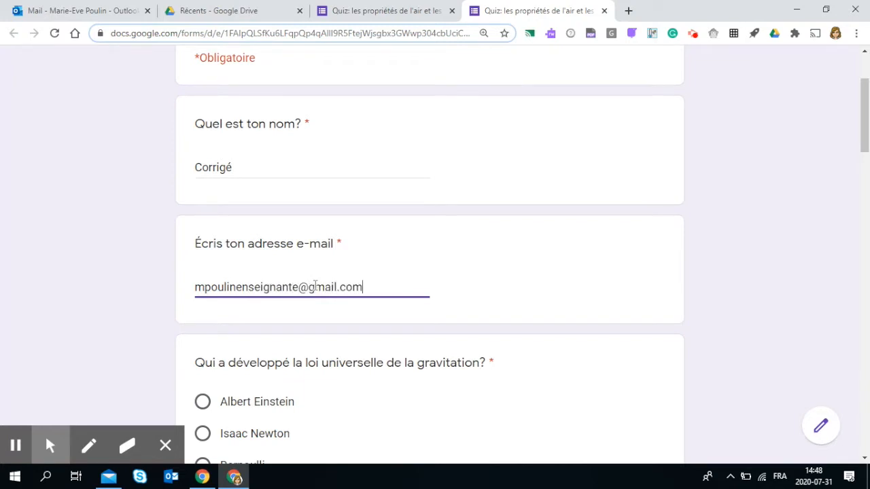
- Select the correct answer for every multiple-choice question, starting with Isaac Newton, and submit the answer-key response
scroll(315, 286, down, 3)
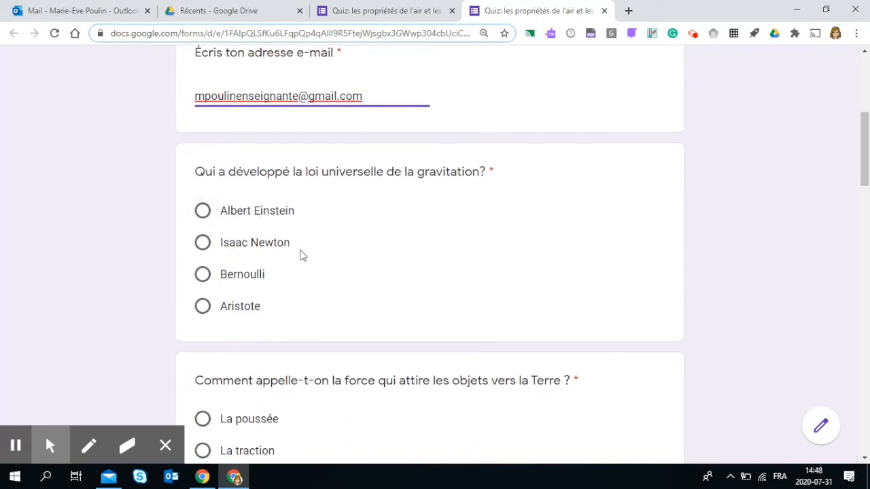
click(203, 242)
scroll(408, 272, down, 5)
click(203, 147)
scroll(408, 272, down, 5)
click(202, 248)
scroll(408, 272, down, 3)
click(203, 425)
scroll(411, 304, down, 5)
click(203, 285)
scroll(476, 299, down, 6)
click(202, 316)
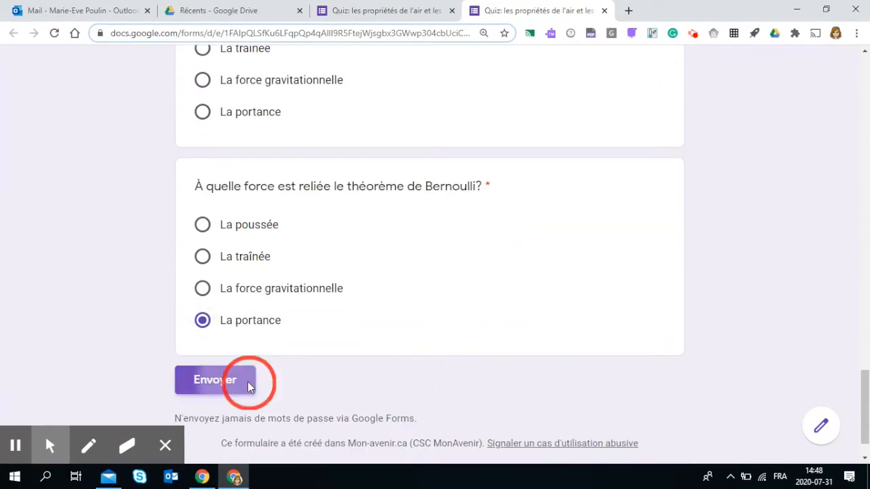
click(249, 387)
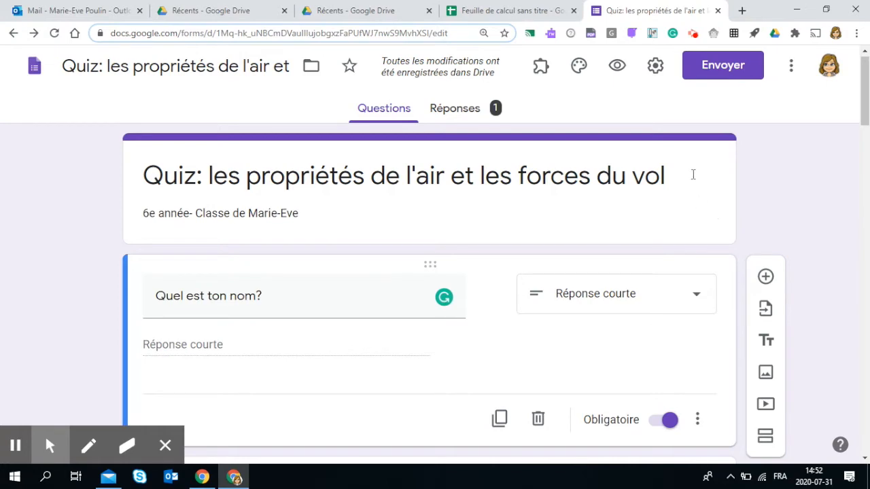
- Open the send dialog and examine the e-mail, link and embed sharing options
click(746, 75)
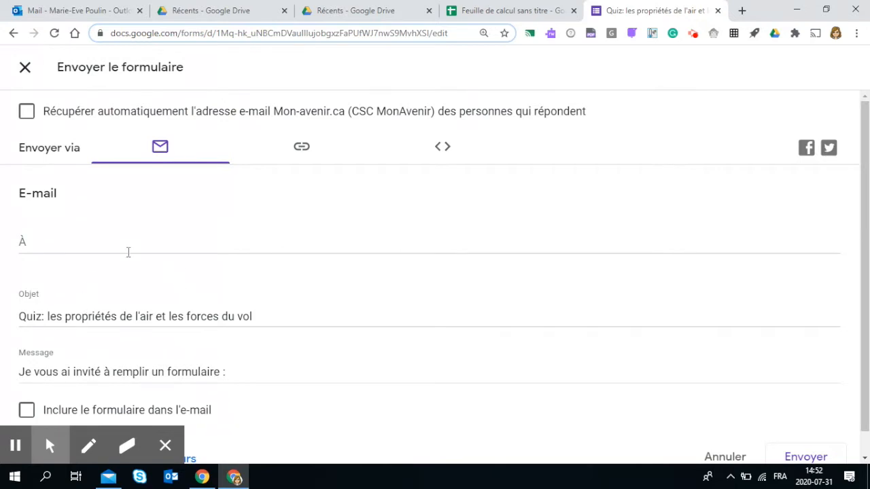
click(107, 240)
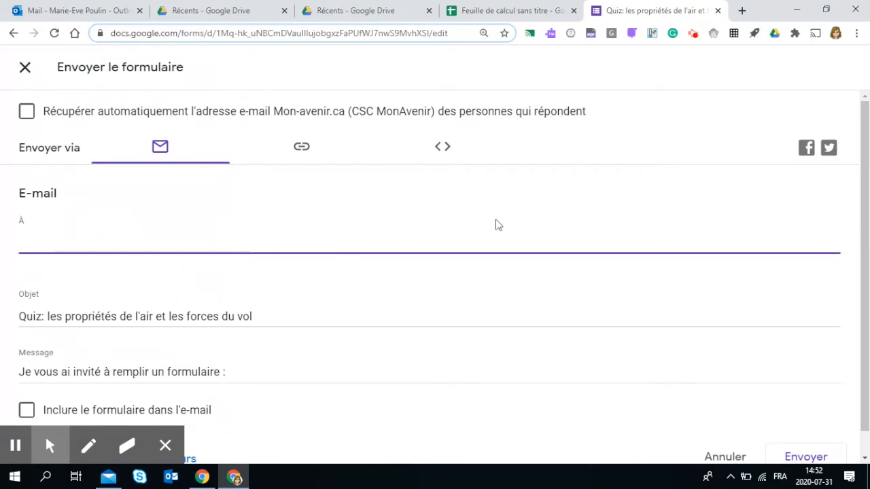
click(287, 150)
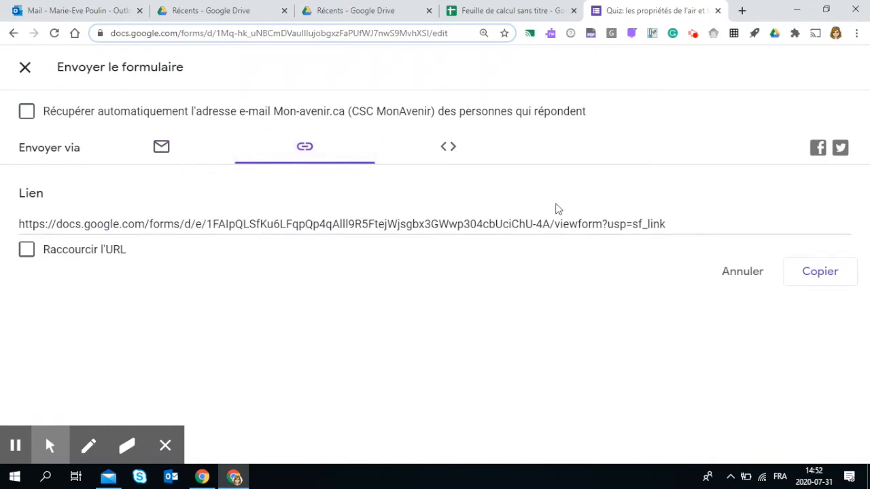
click(451, 148)
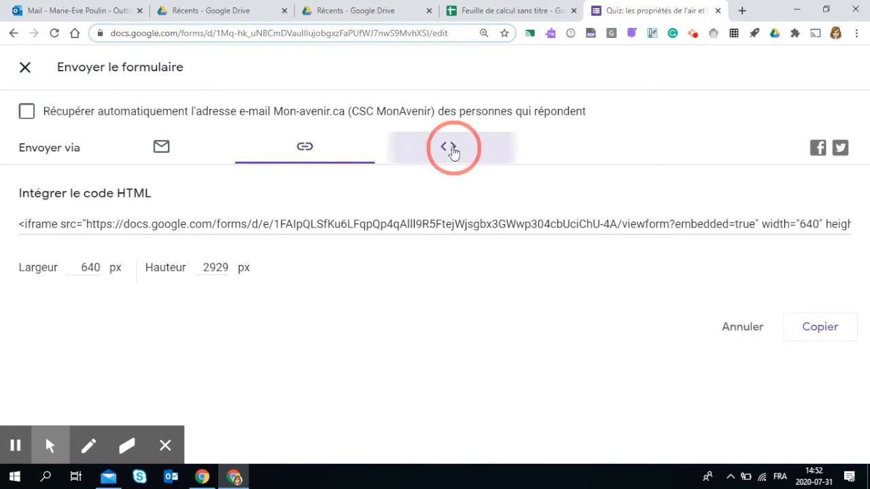
click(299, 153)
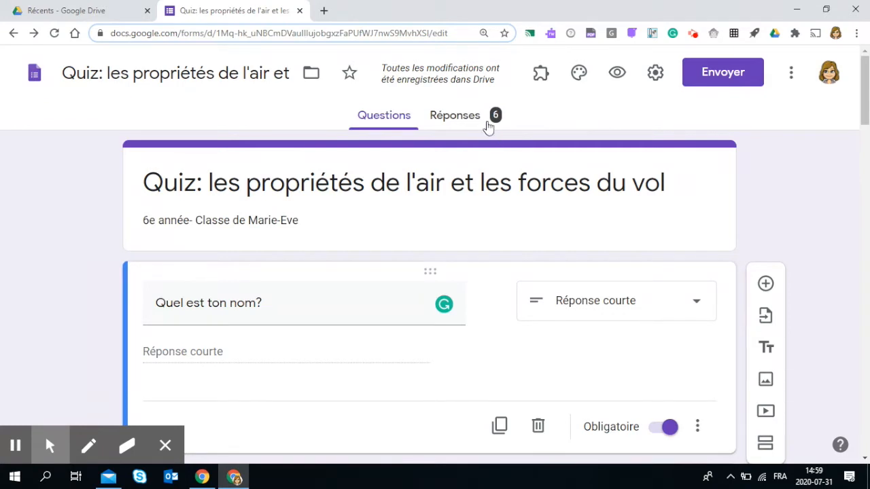
- Open the form's responses and scroll through the summary, then switch to the per-question view
click(449, 117)
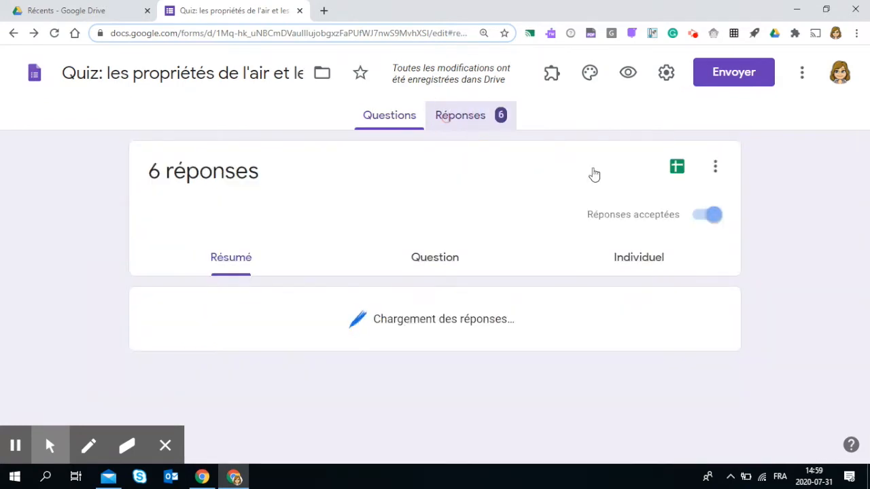
scroll(314, 227, down, 3)
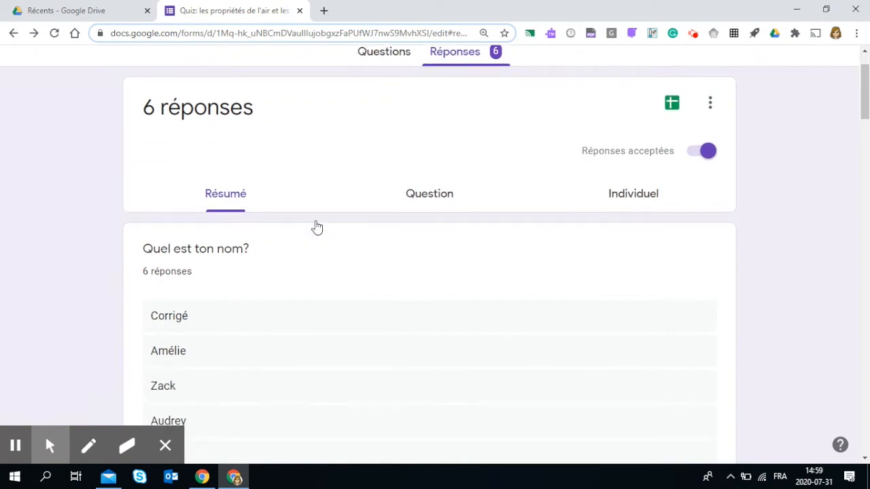
scroll(251, 244, down, 1)
scroll(255, 207, down, 4)
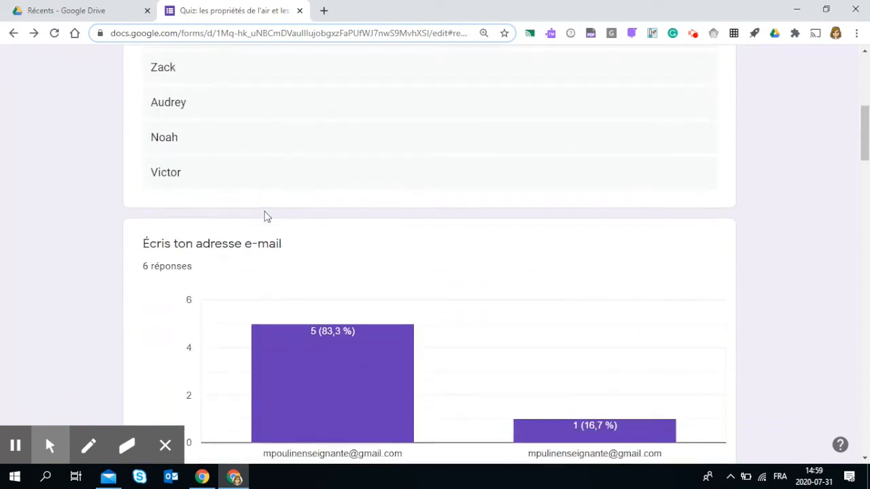
scroll(301, 218, down, 5)
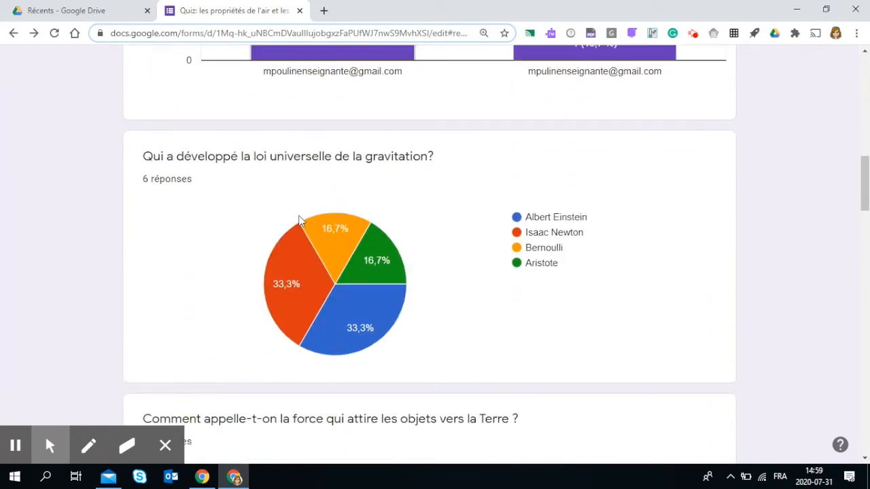
scroll(298, 221, down, 8)
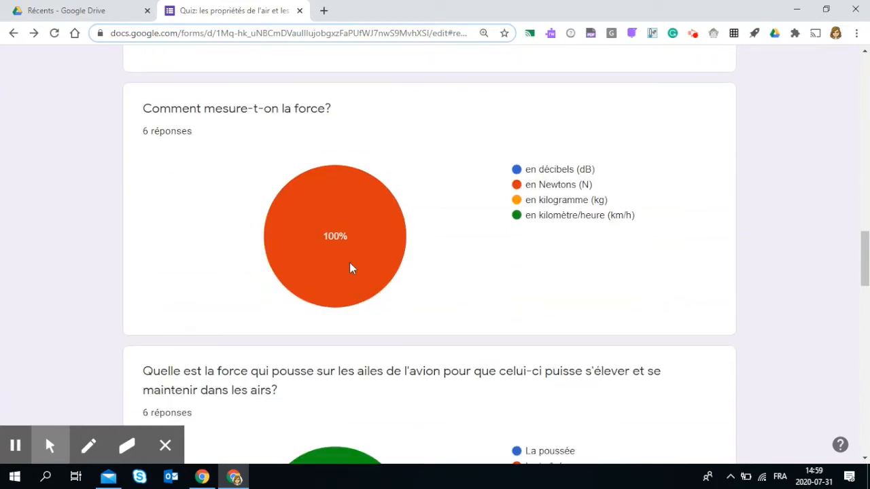
scroll(351, 266, up, 6)
scroll(350, 267, up, 12)
scroll(349, 272, down, 10)
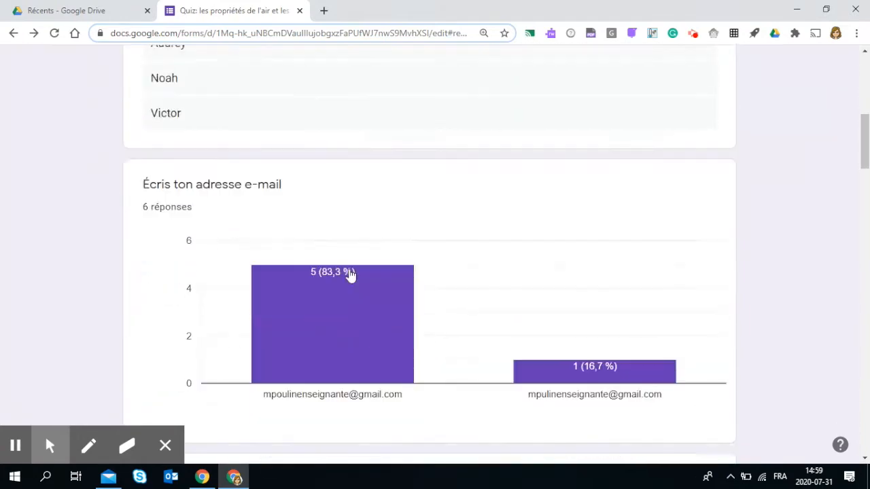
scroll(349, 275, up, 10)
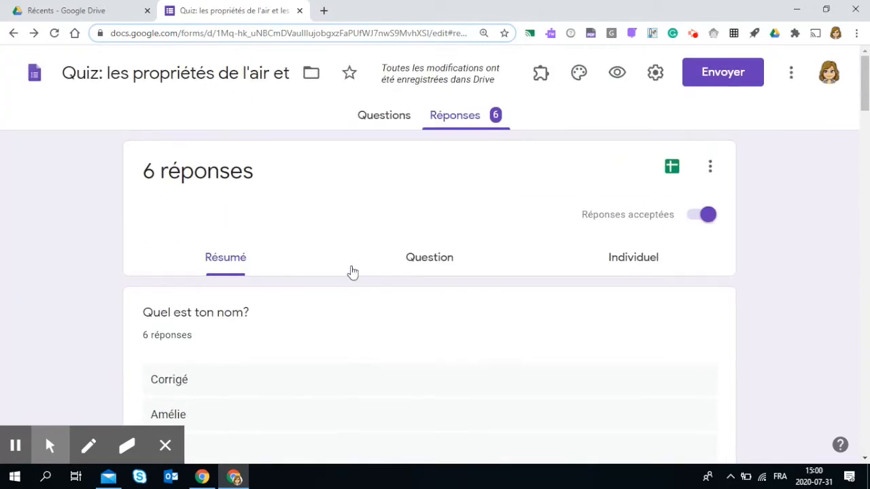
click(453, 263)
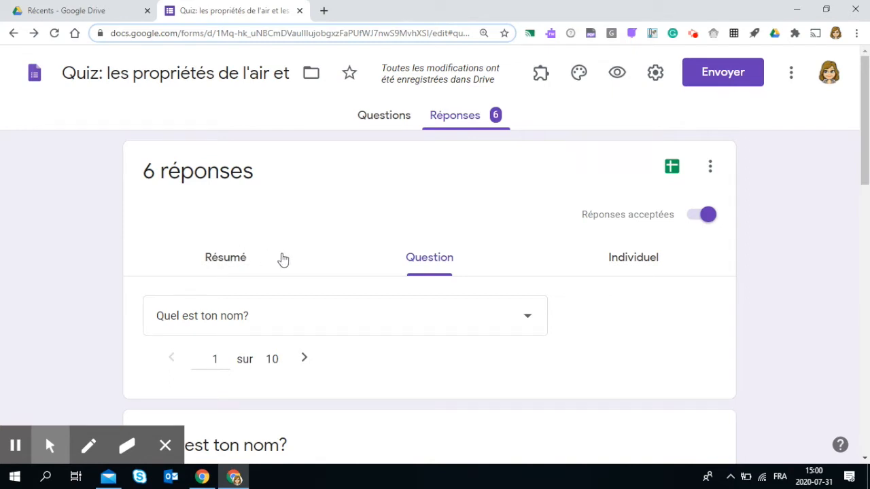
- Create a new spreadsheet to collect the form responses
click(671, 169)
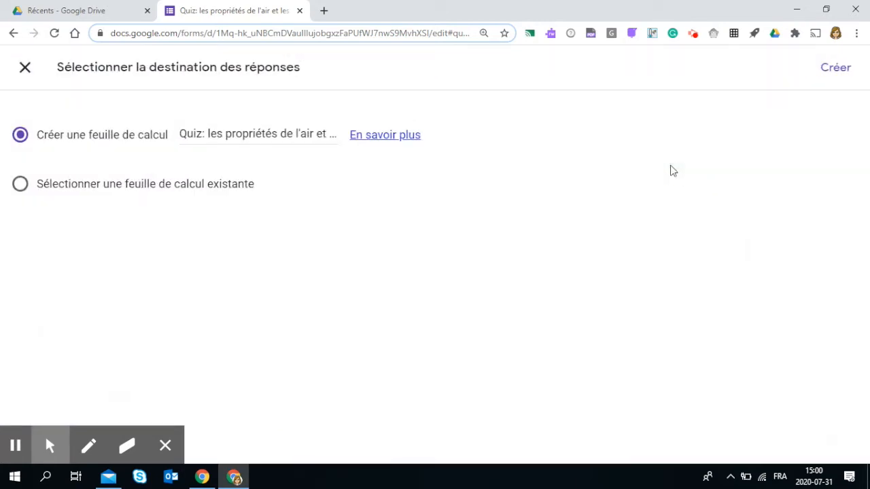
click(845, 74)
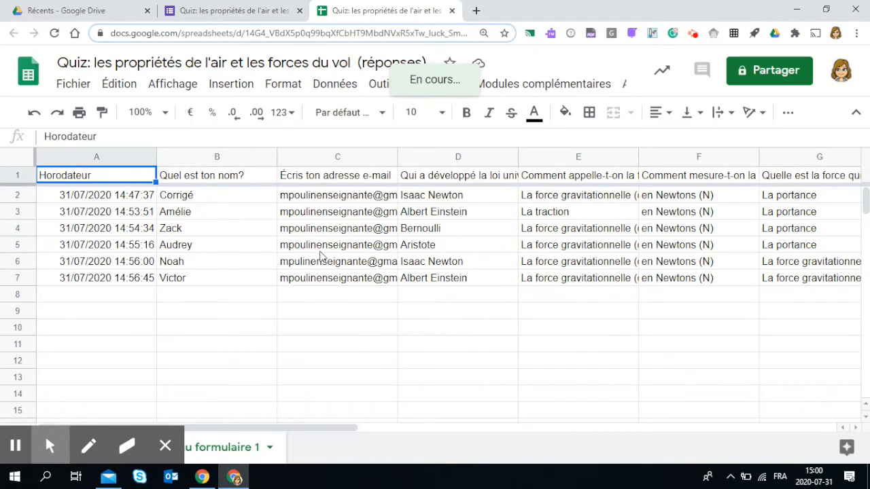
- Scroll across the response columns and open the Flubaroo entry in the add-ons menu
drag(304, 427, 235, 433)
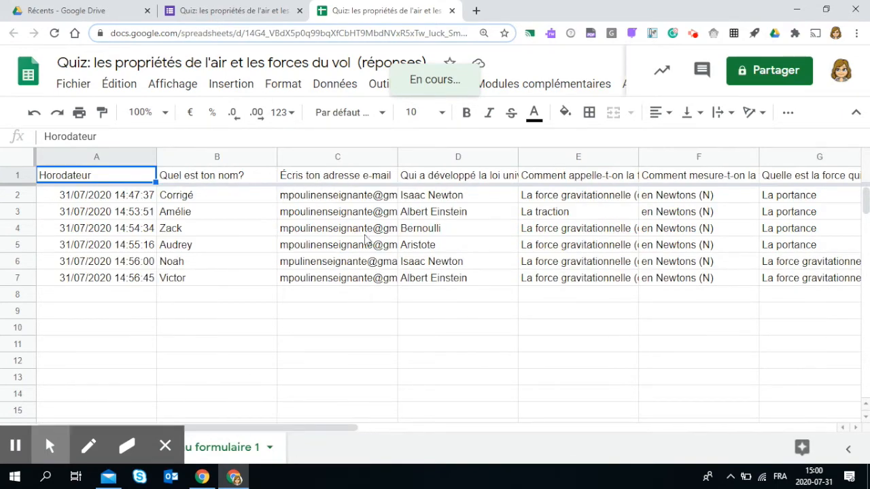
click(856, 431)
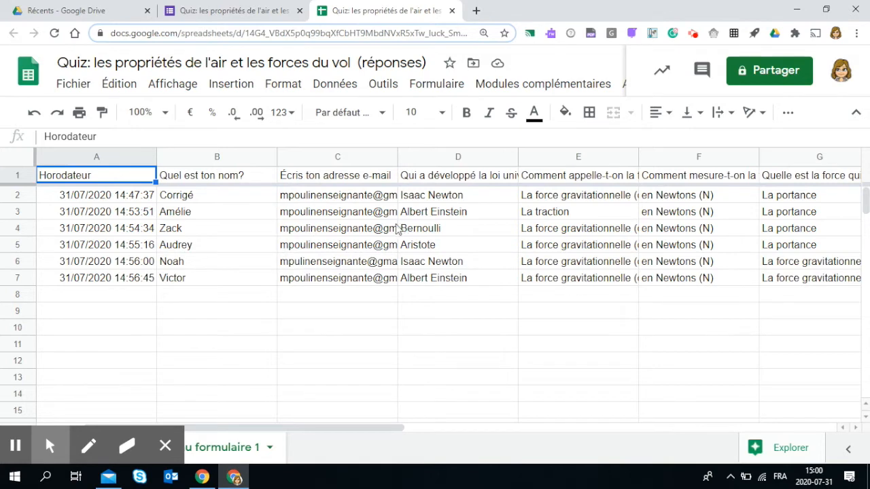
click(545, 85)
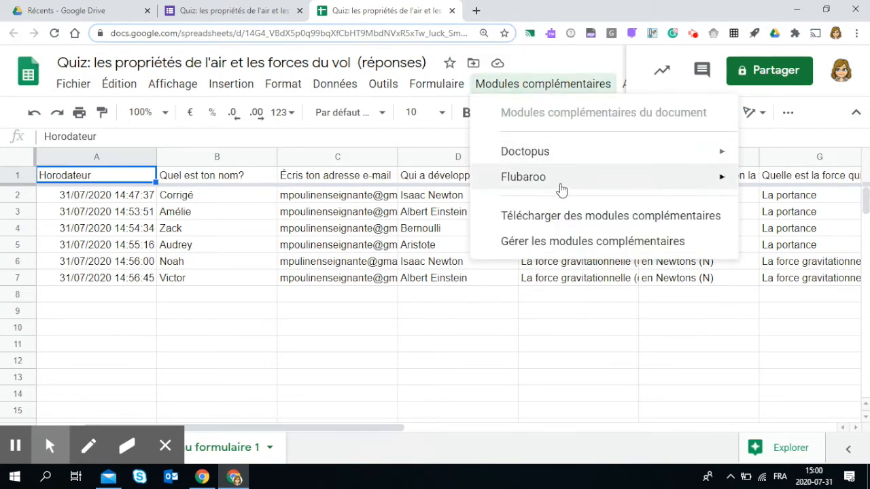
mouse_move(563, 190)
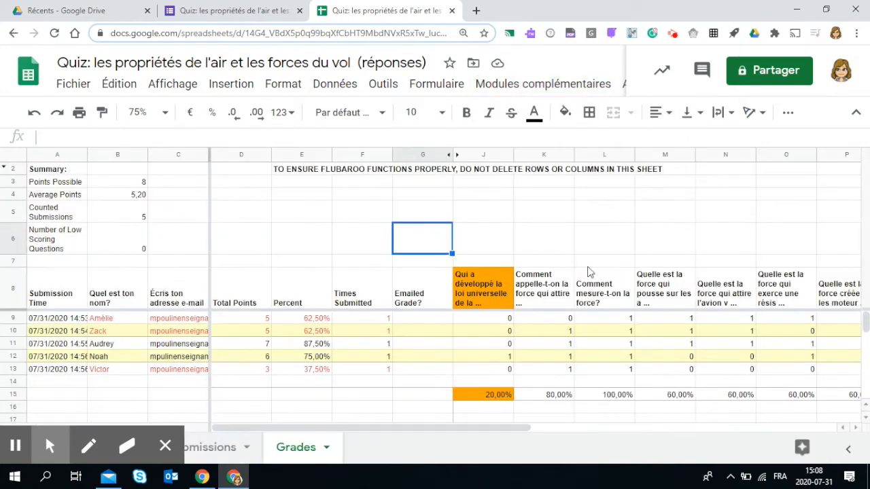
- Browse the add-on marketplace to locate the Flubaroo add-on, then close the marketplace
click(504, 90)
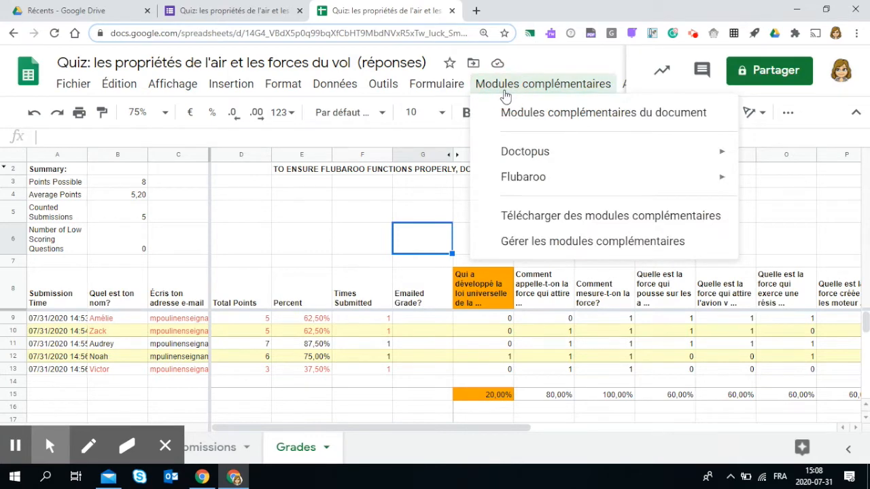
click(538, 227)
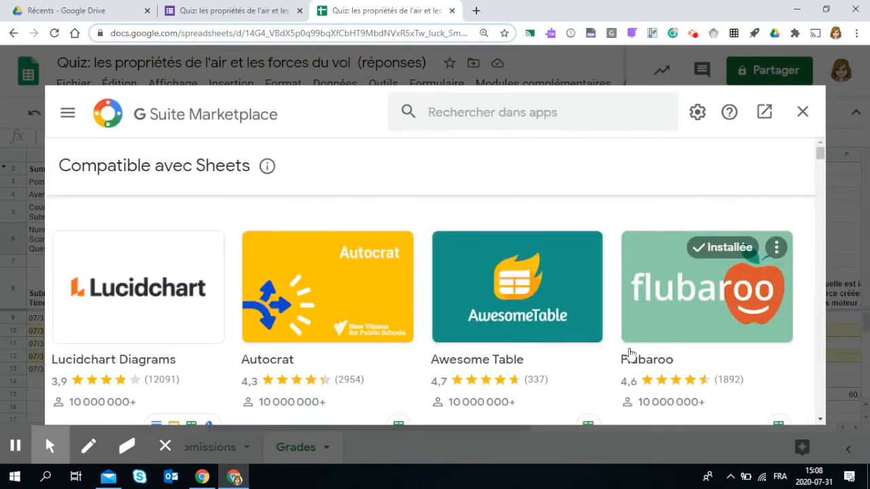
scroll(747, 333, down, 1)
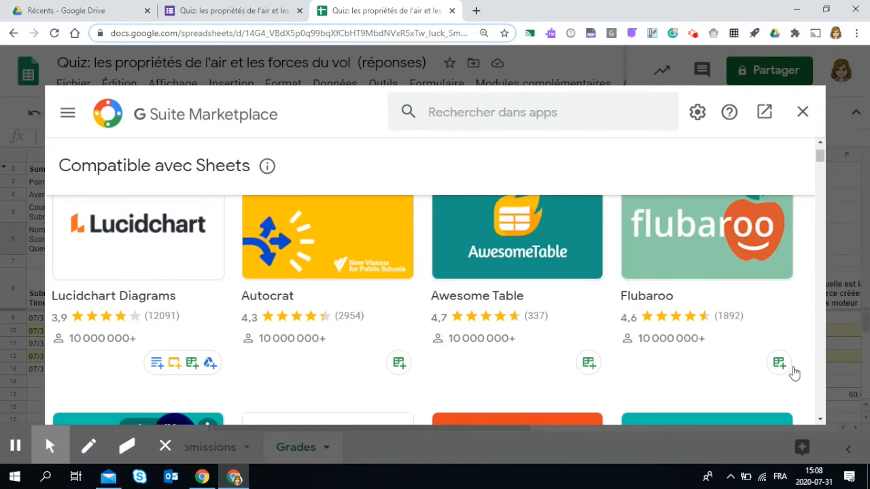
mouse_move(781, 369)
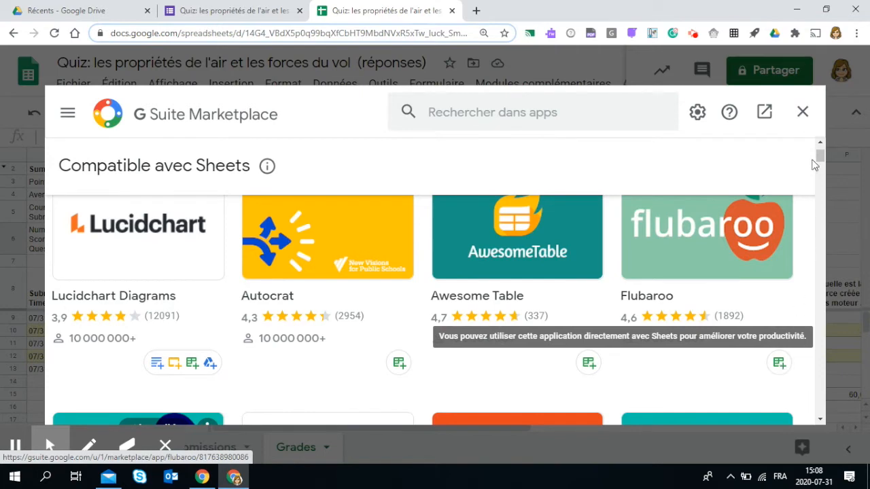
click(802, 112)
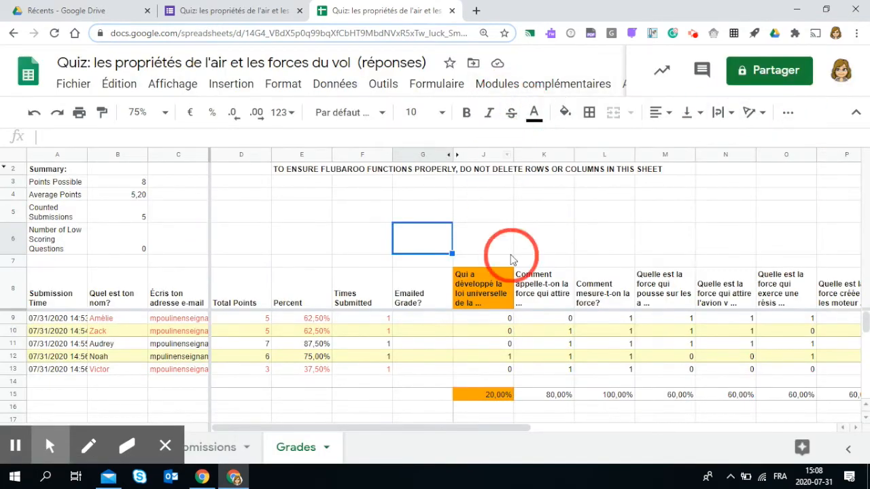
- Launch Flubaroo's Grade Assignment and set the name question's grading option to Identifies Student
click(554, 84)
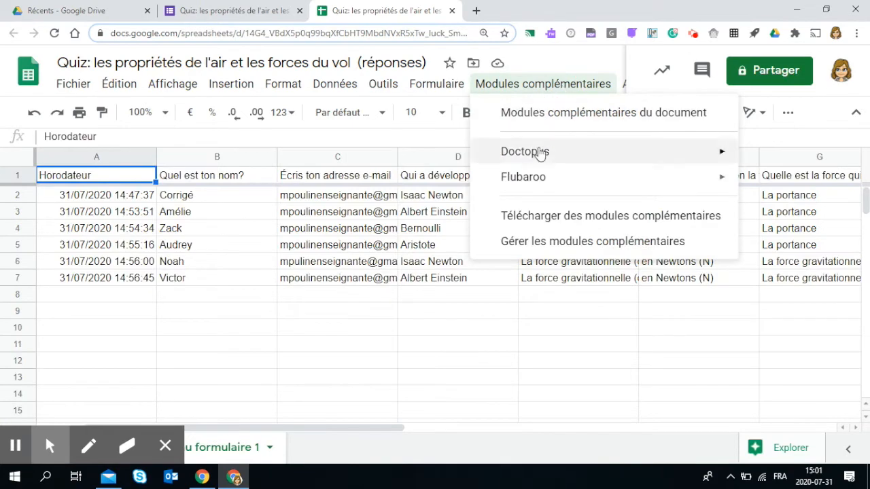
mouse_move(547, 189)
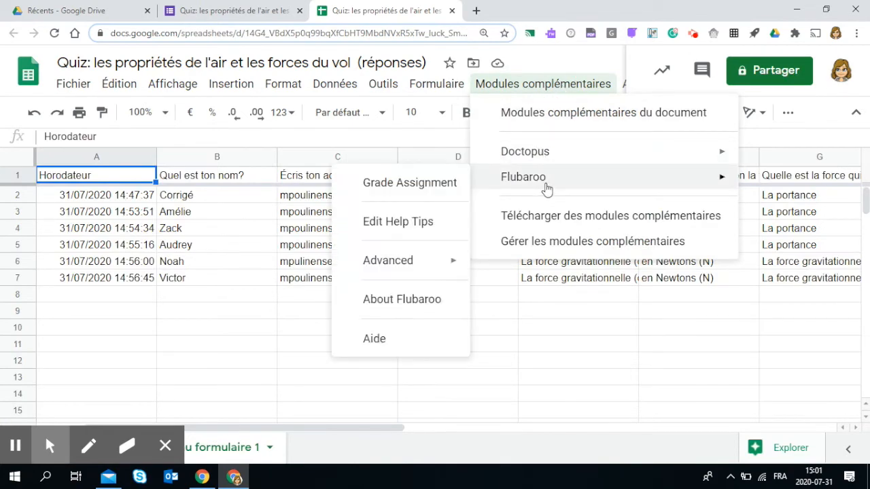
click(401, 192)
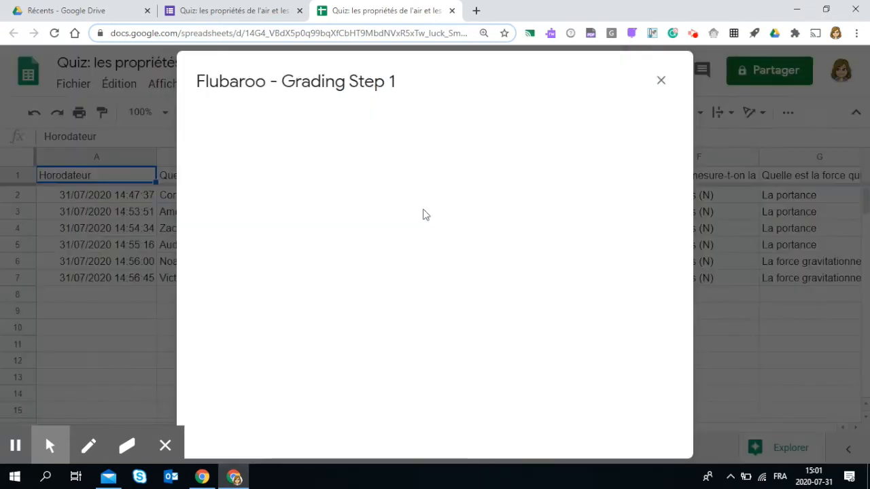
scroll(420, 207, down, 1)
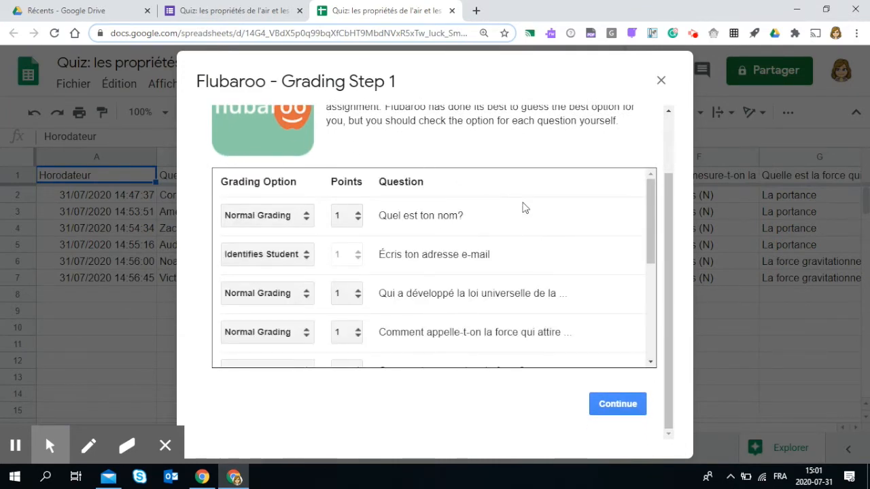
scroll(409, 238, down, 3)
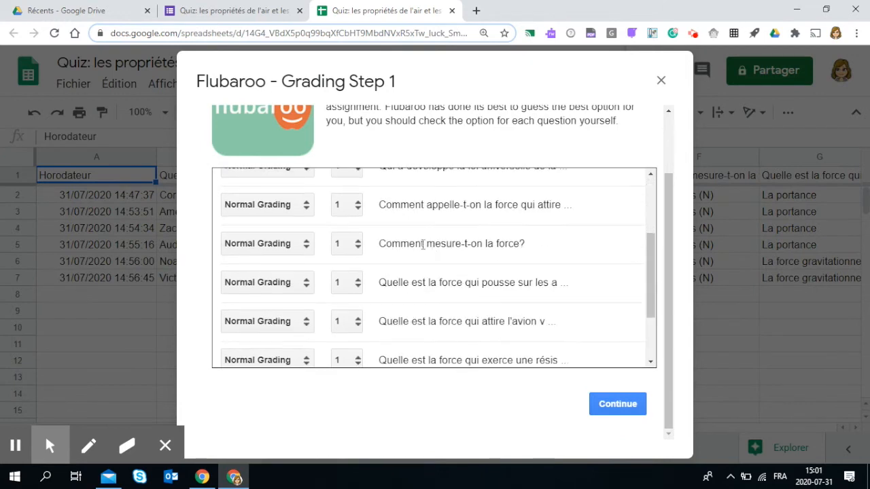
scroll(419, 257, up, 3)
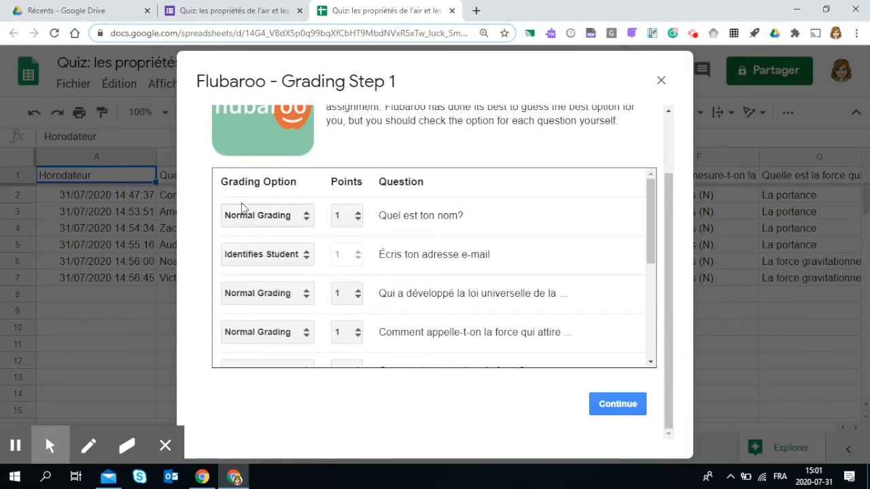
click(305, 217)
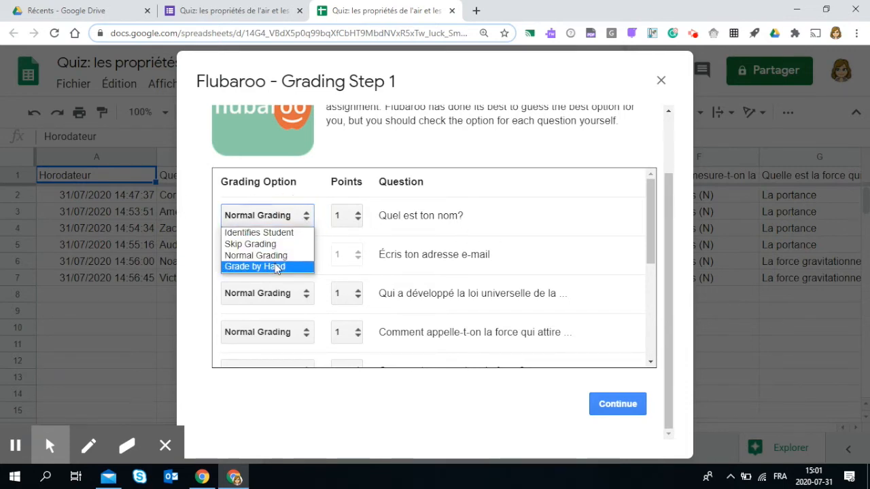
click(292, 232)
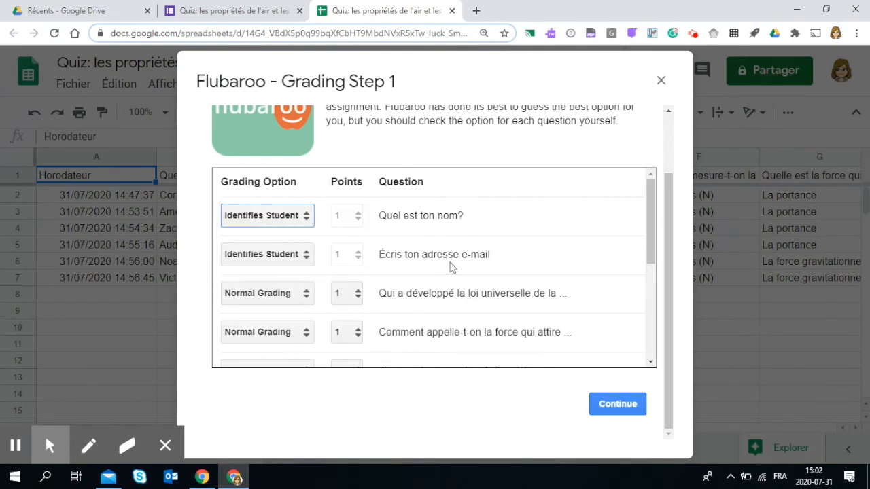
- Review the grading options for the remaining questions and continue to the next grading step
scroll(450, 265, down, 1)
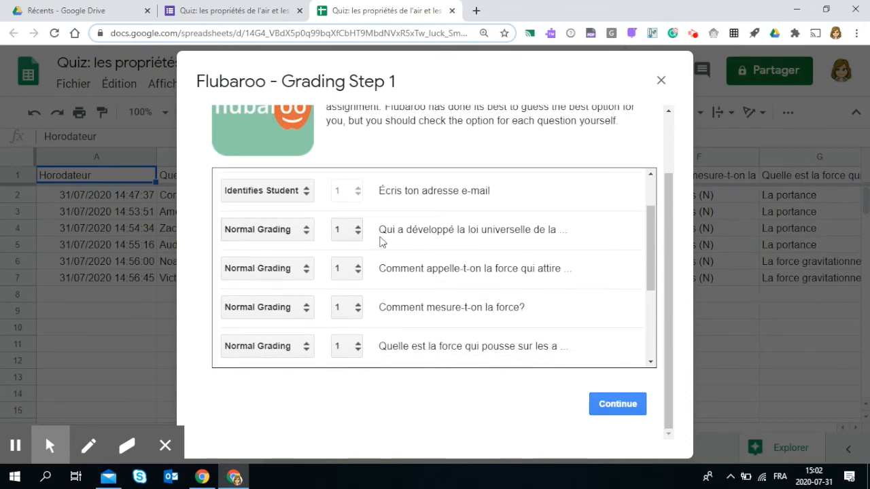
scroll(373, 245, down, 3)
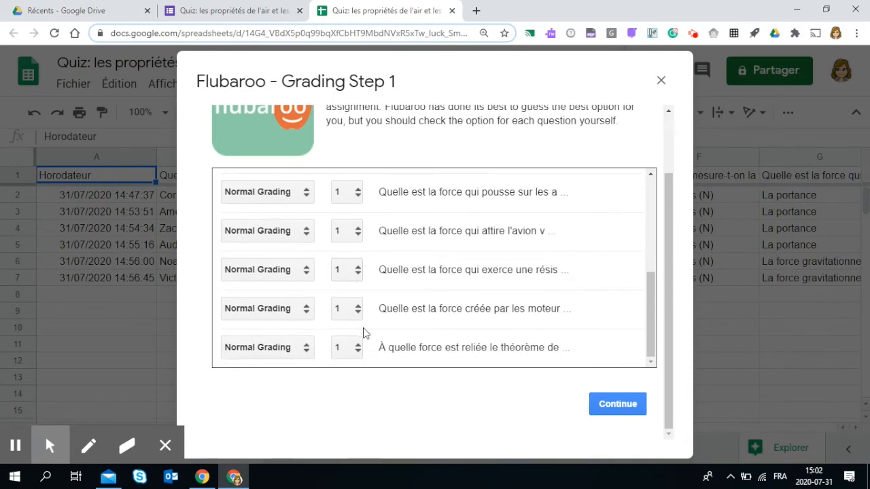
scroll(363, 332, up, 5)
scroll(437, 288, down, 3)
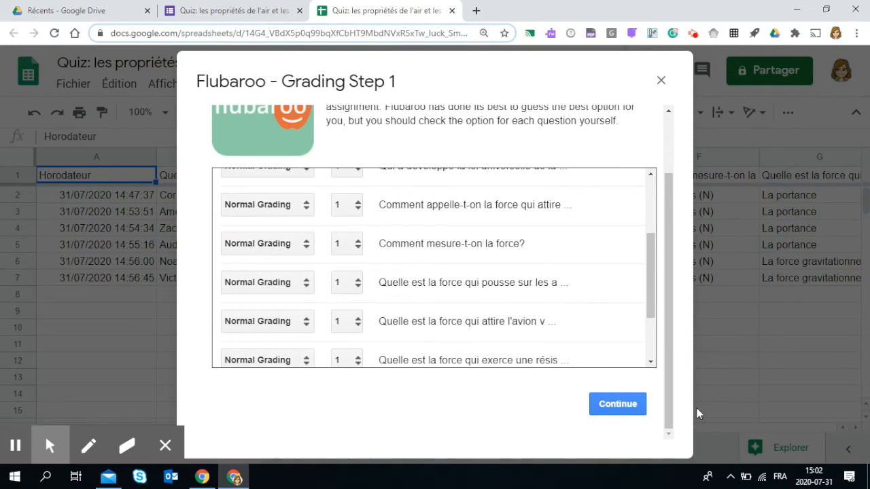
click(626, 404)
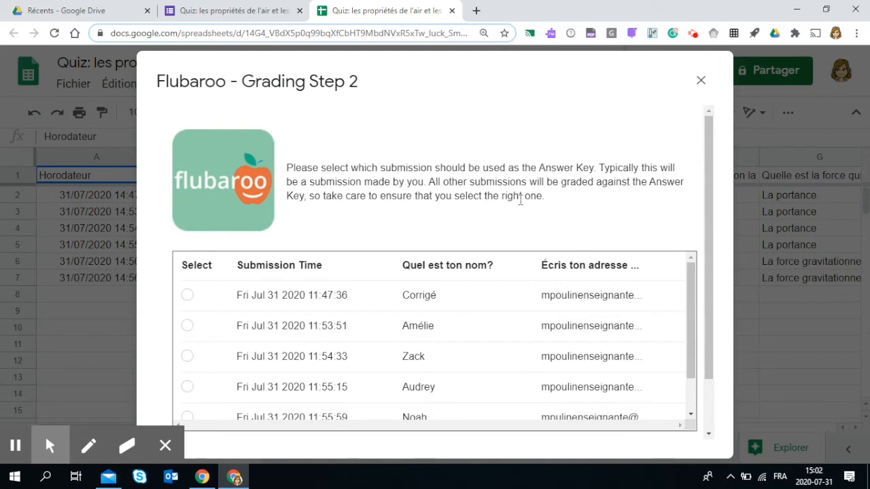
- Select the Corrigé submission as the answer key, run the grading, and close the completion message
mouse_move(538, 168)
mouse_down()
mouse_move(571, 168)
mouse_move(539, 167)
mouse_up()
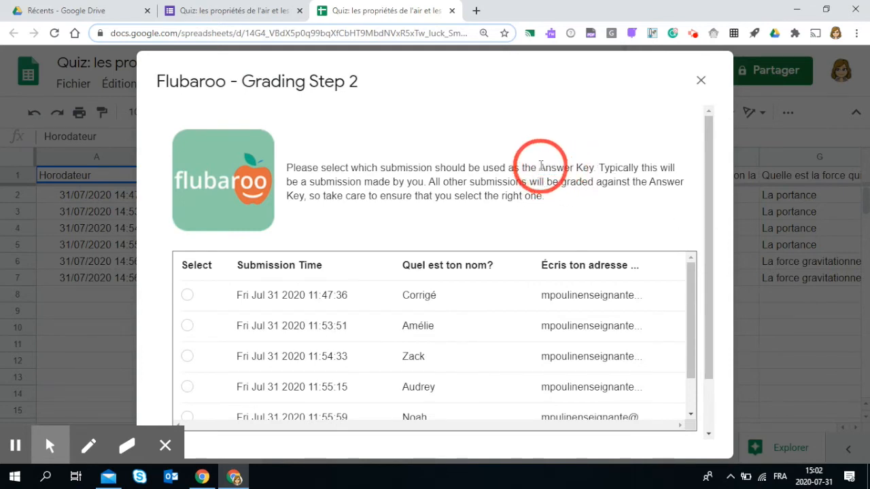
click(187, 295)
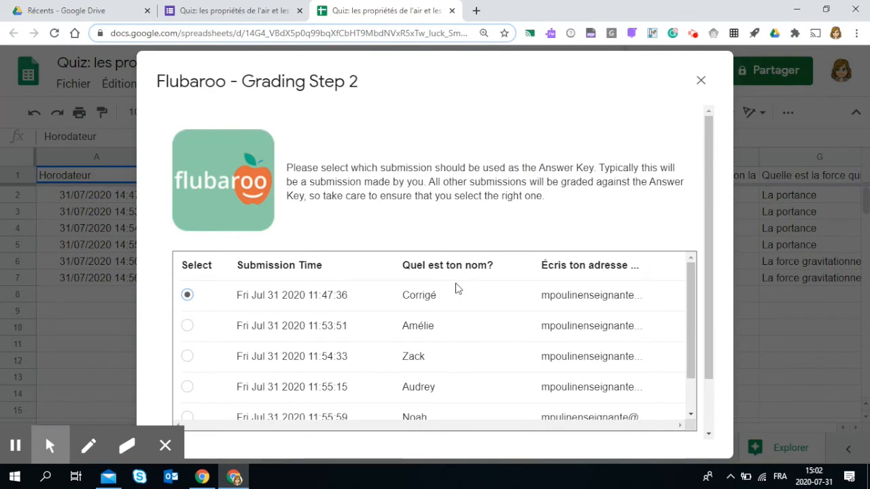
scroll(454, 289, down, 1)
scroll(450, 288, up, 1)
scroll(707, 285, down, 2)
click(638, 413)
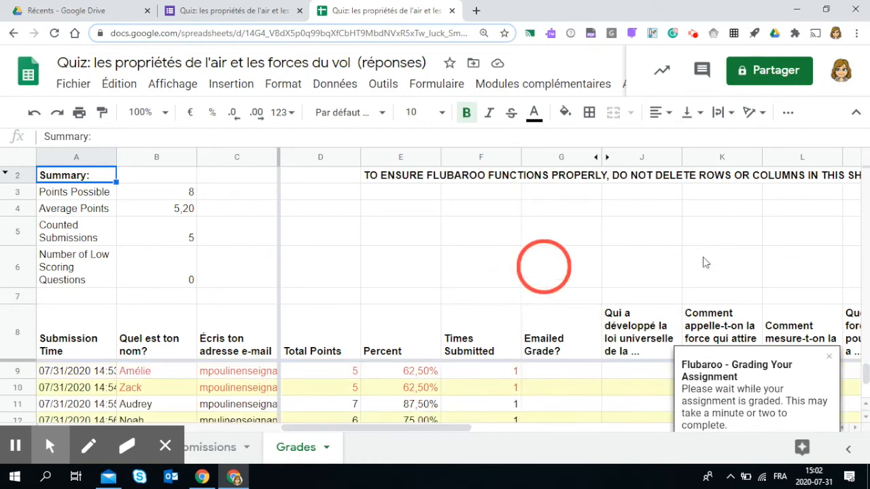
click(830, 356)
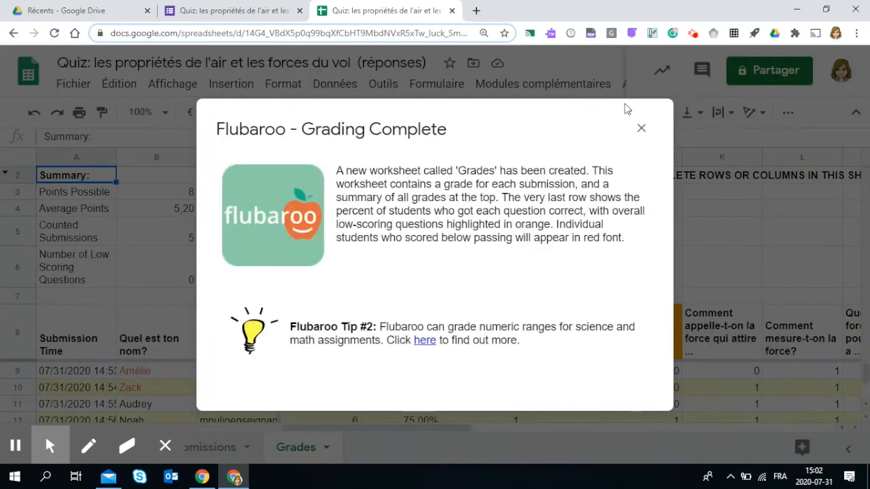
click(641, 128)
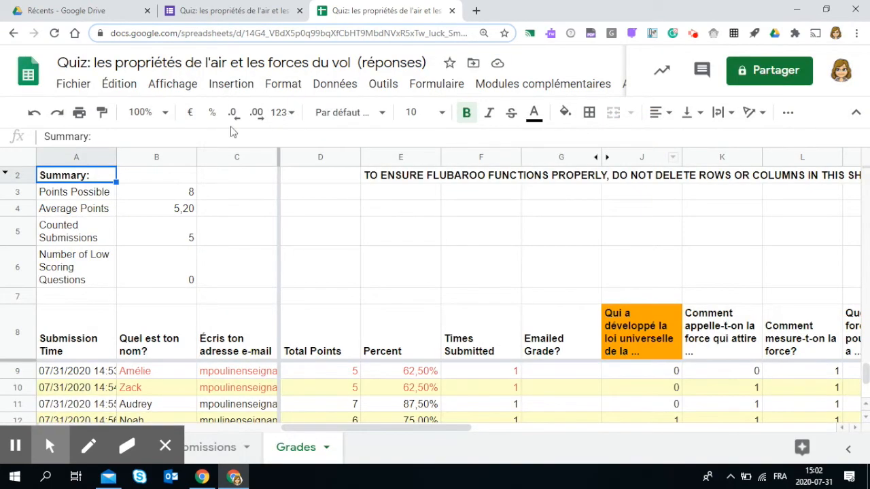
- Zoom the Grades sheet to 75%
click(162, 113)
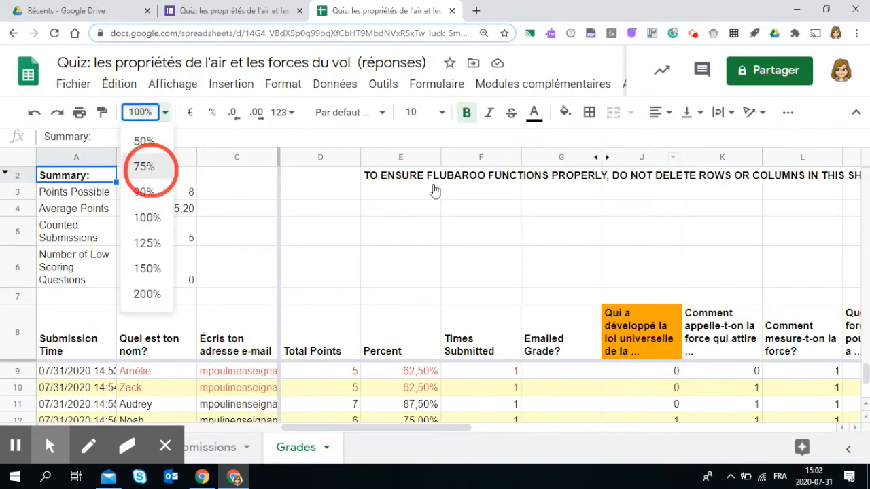
click(144, 167)
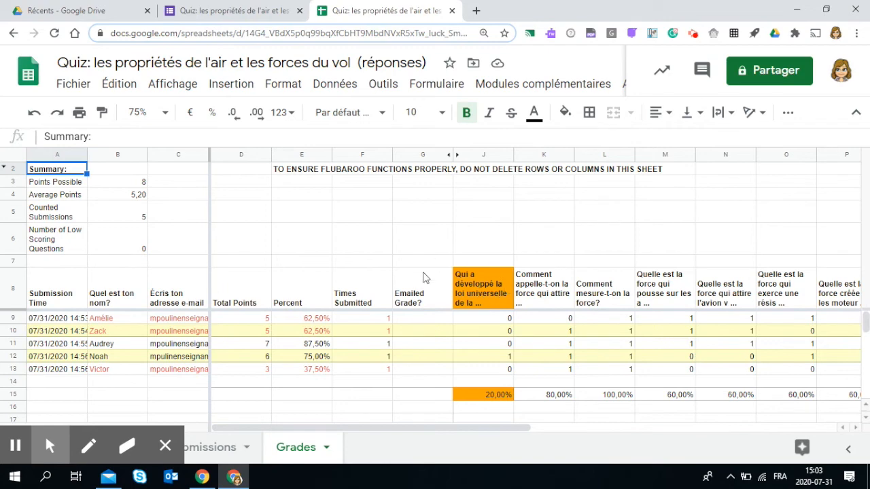
drag(530, 429, 564, 433)
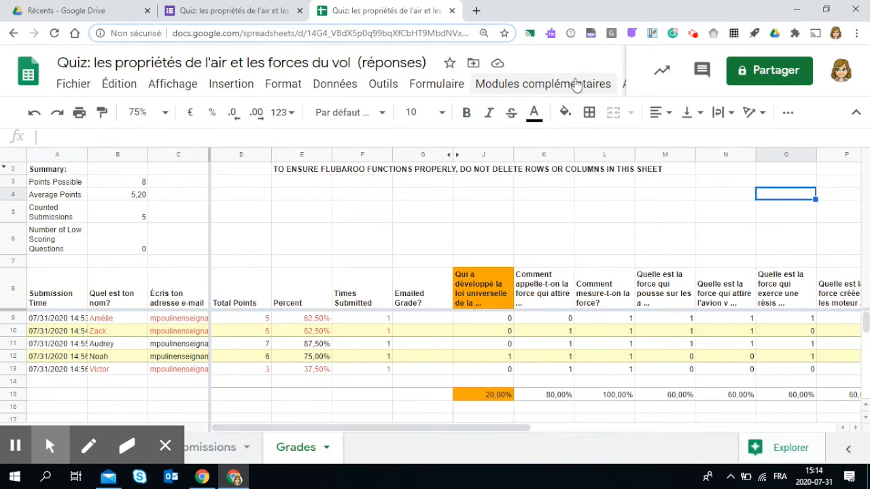
- Open Flubaroo's View Grade Report for the graded quiz
click(537, 91)
click(436, 82)
mouse_move(564, 84)
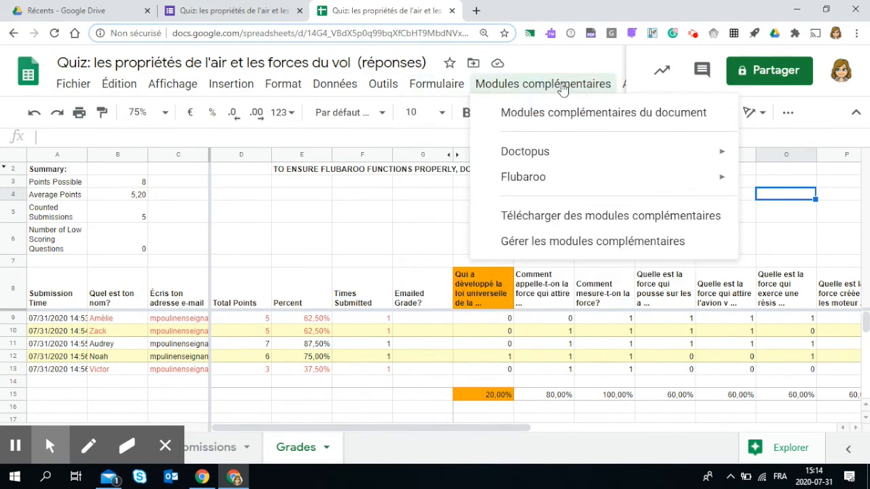
mouse_move(693, 175)
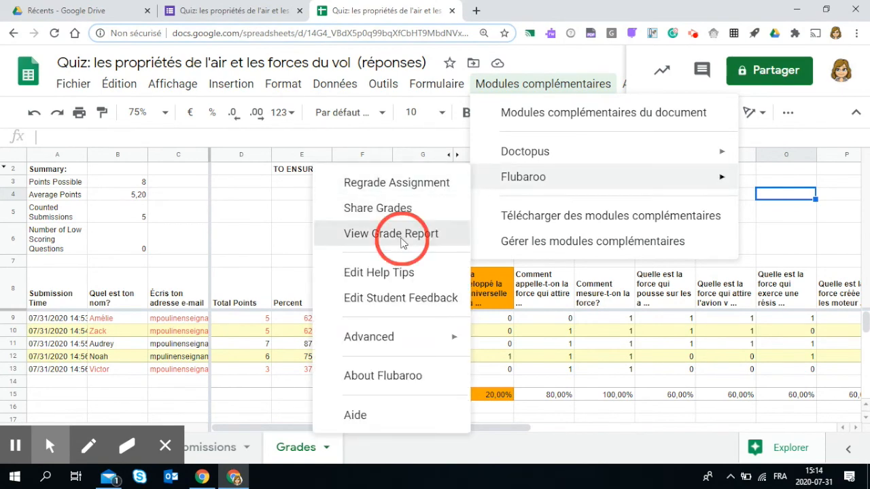
click(402, 239)
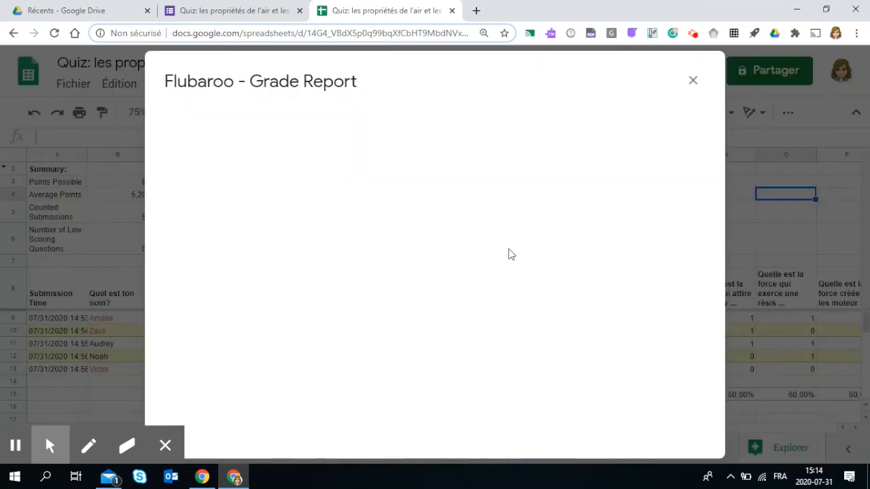
- Scroll through the grade report and email the report to yourself
scroll(623, 339, down, 1)
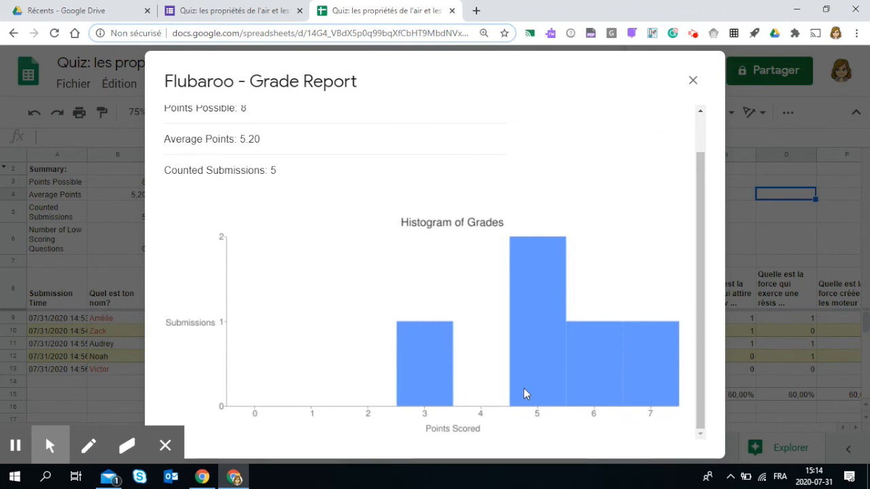
scroll(522, 391, up, 1)
scroll(522, 389, up, 1)
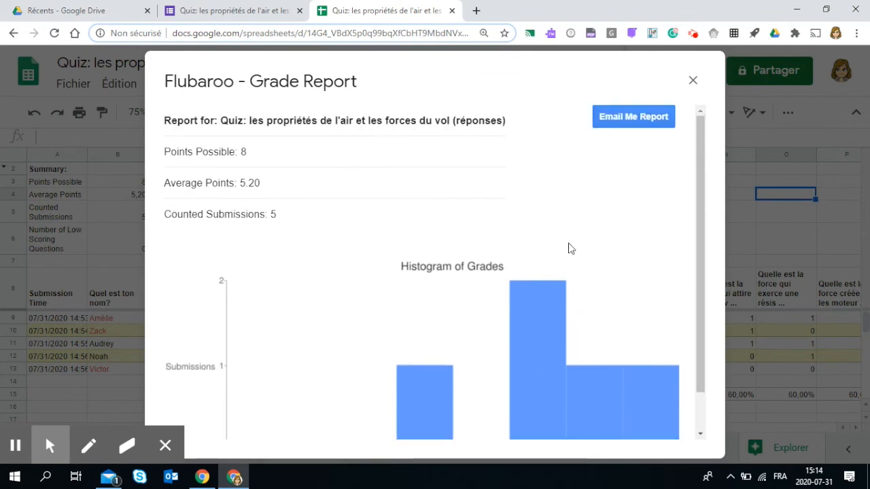
click(652, 118)
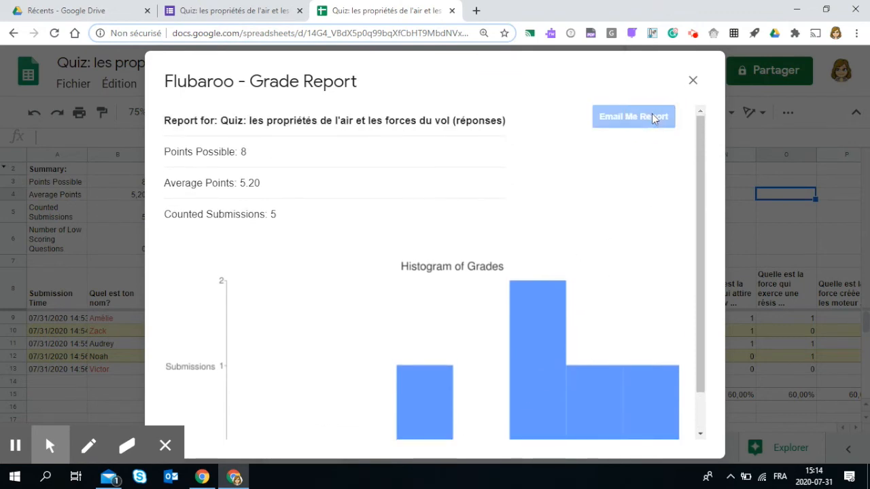
- Close the grade report and open Flubaroo's Share Grades dialog
click(693, 81)
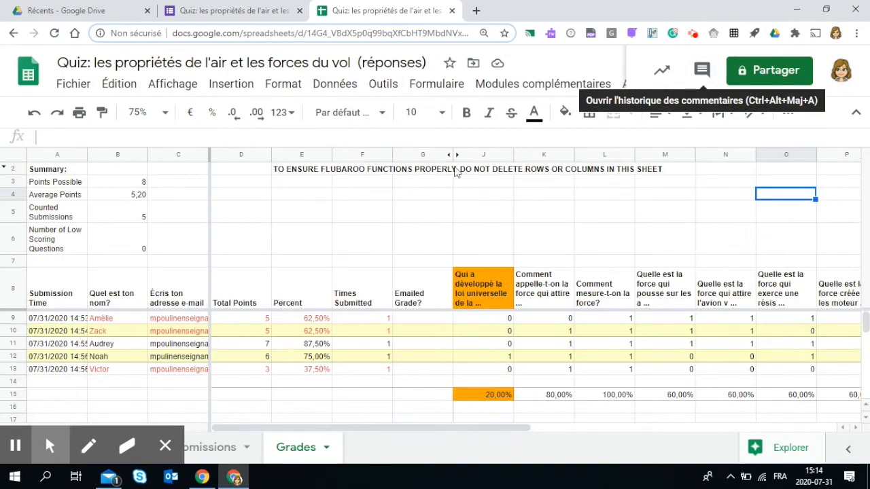
click(504, 84)
mouse_move(547, 182)
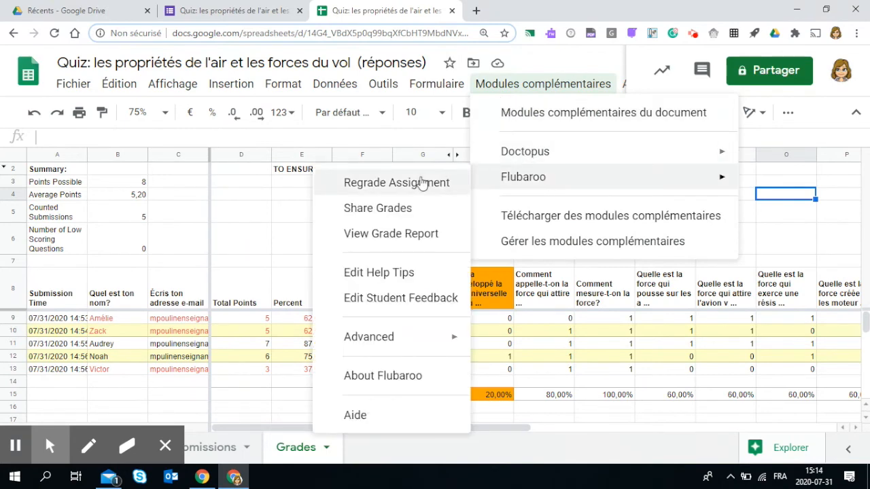
click(409, 214)
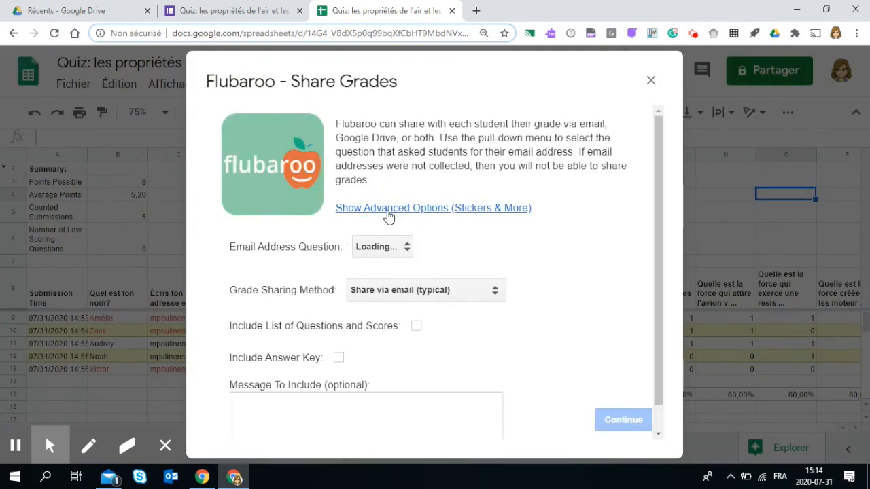
- Set the email address question to "Écris ton adresse e-mail" and keep the sharing method as Share via email (typical)
click(388, 250)
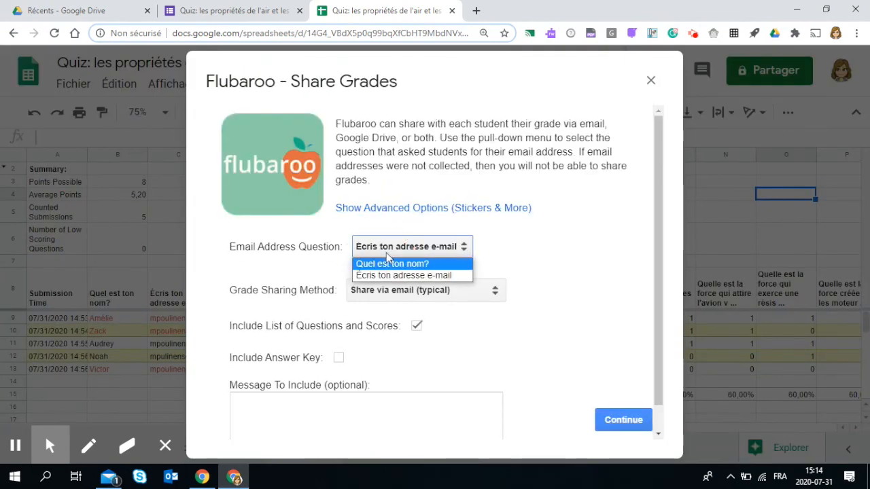
click(397, 276)
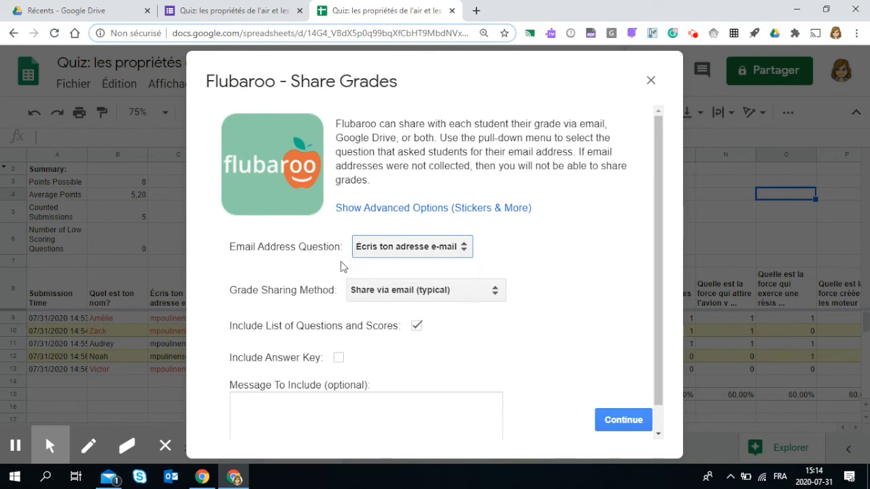
click(471, 300)
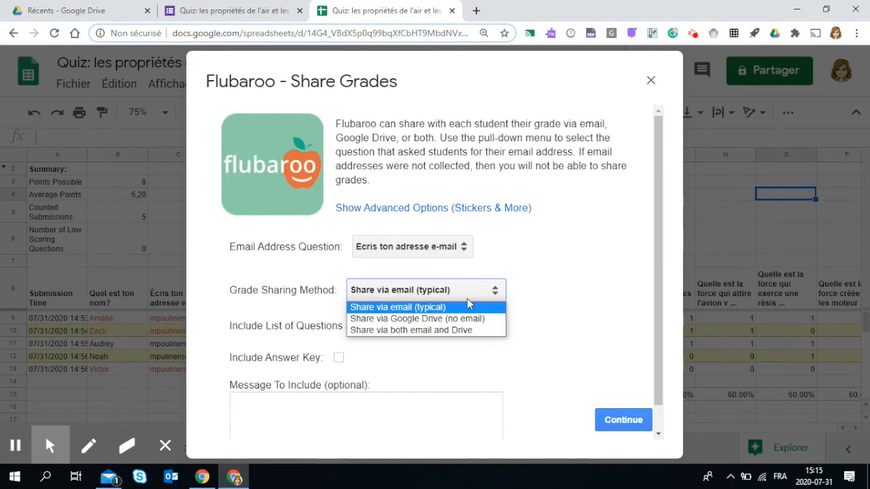
click(524, 295)
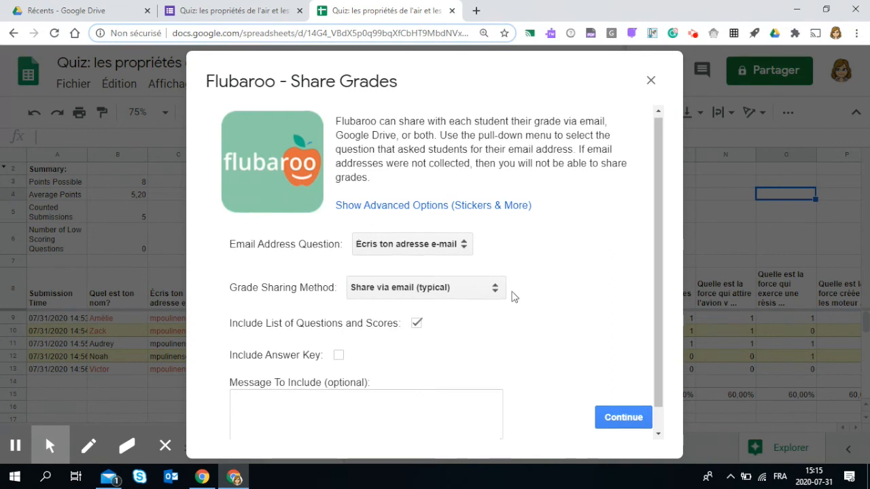
- Include the answer key, share the grades with students, and dismiss the notification
scroll(474, 286, down, 1)
click(340, 330)
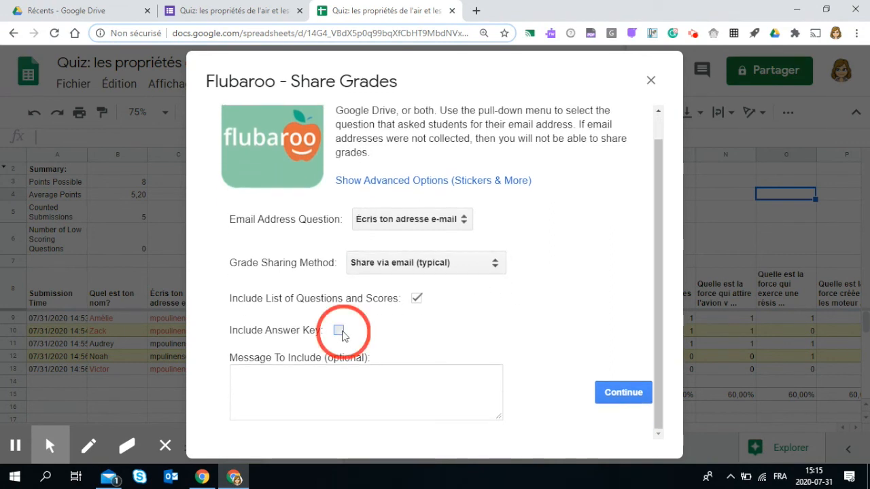
click(380, 379)
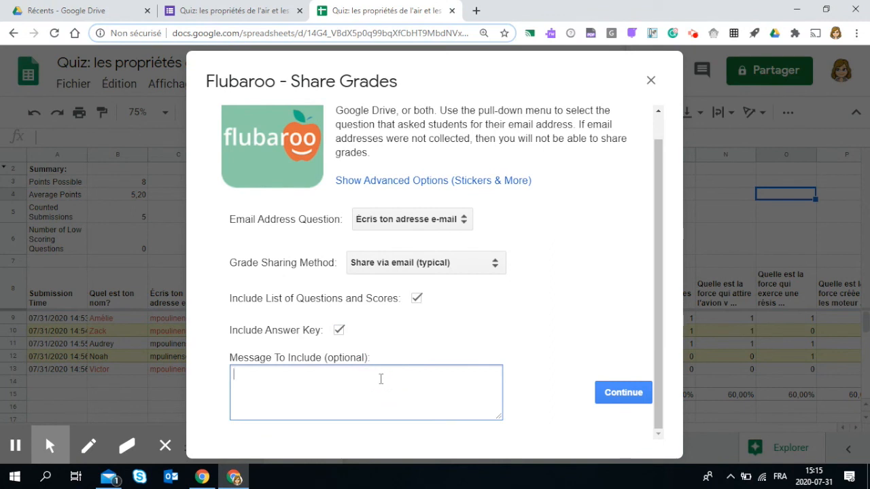
click(624, 392)
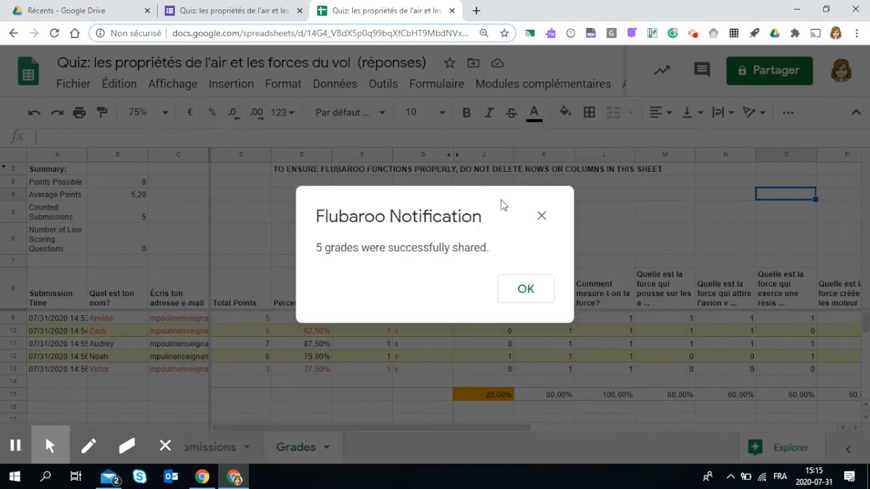
click(542, 299)
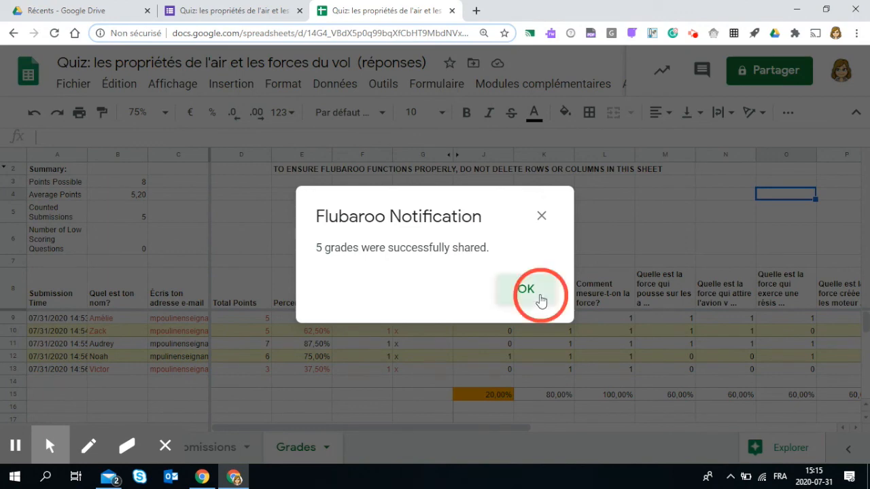